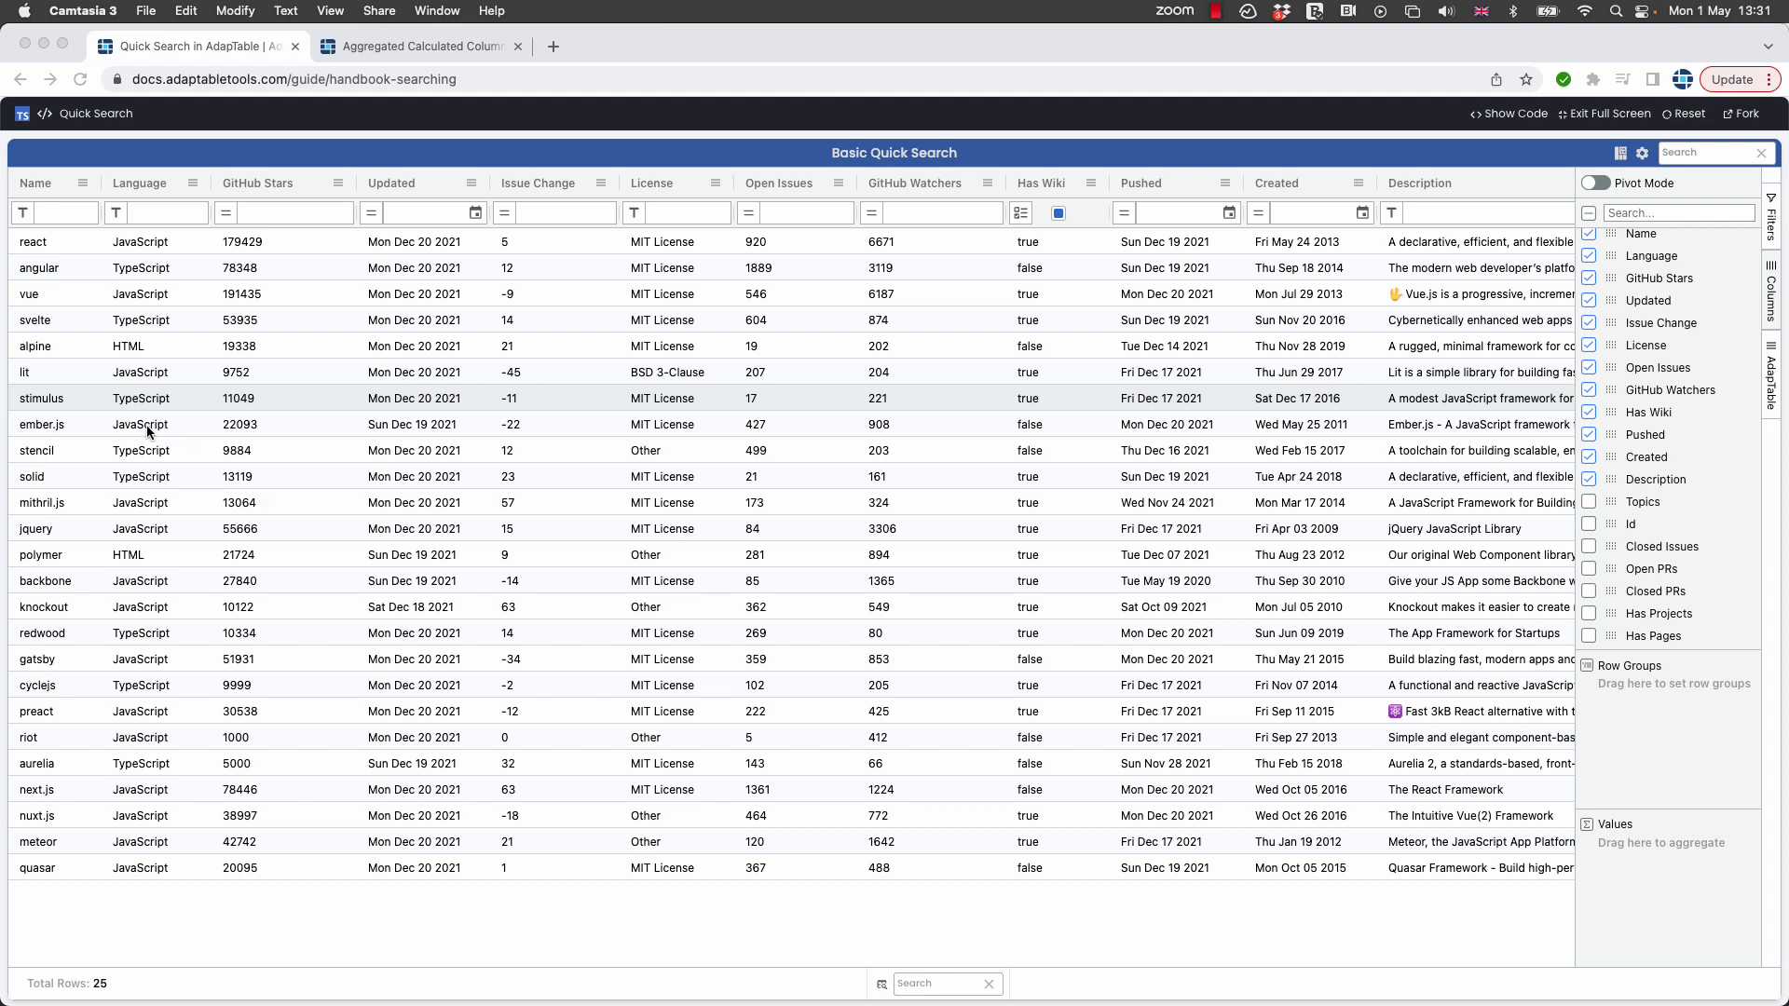
Start a new calculated column with the column ID Fewest Stars.
{"action": "left_click", "coordinate": [1621, 154]}
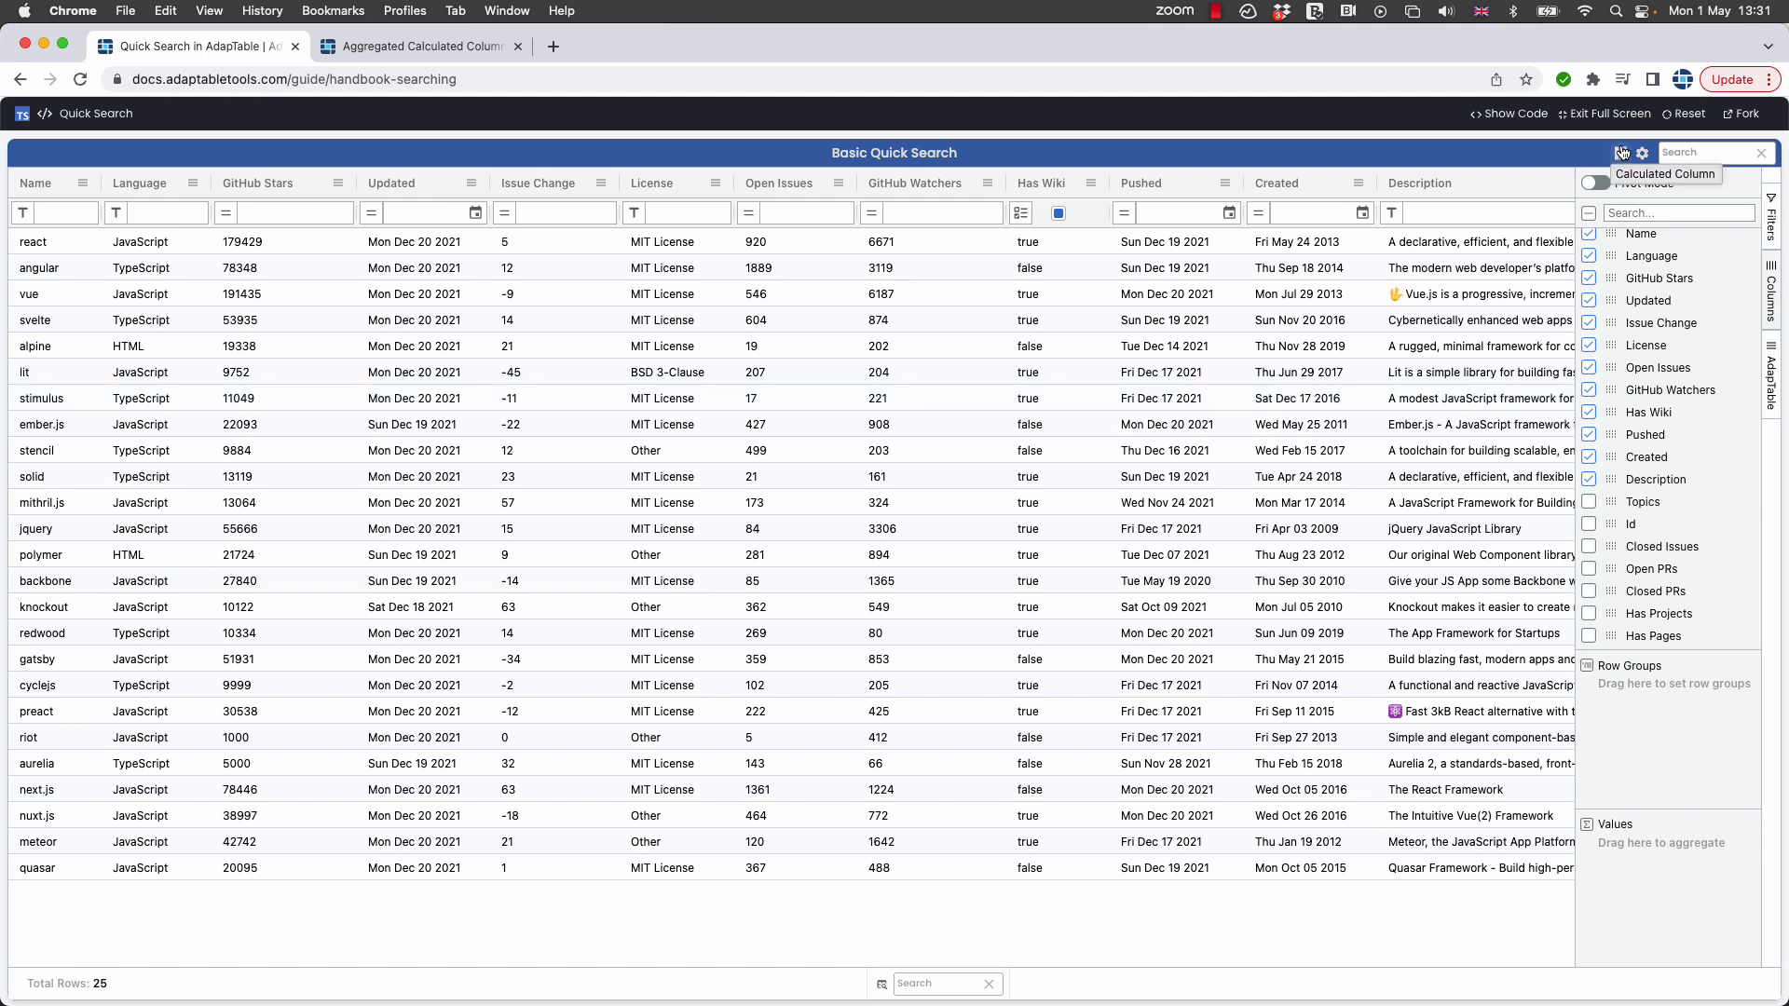
{"action": "left_click", "coordinate": [1622, 154]}
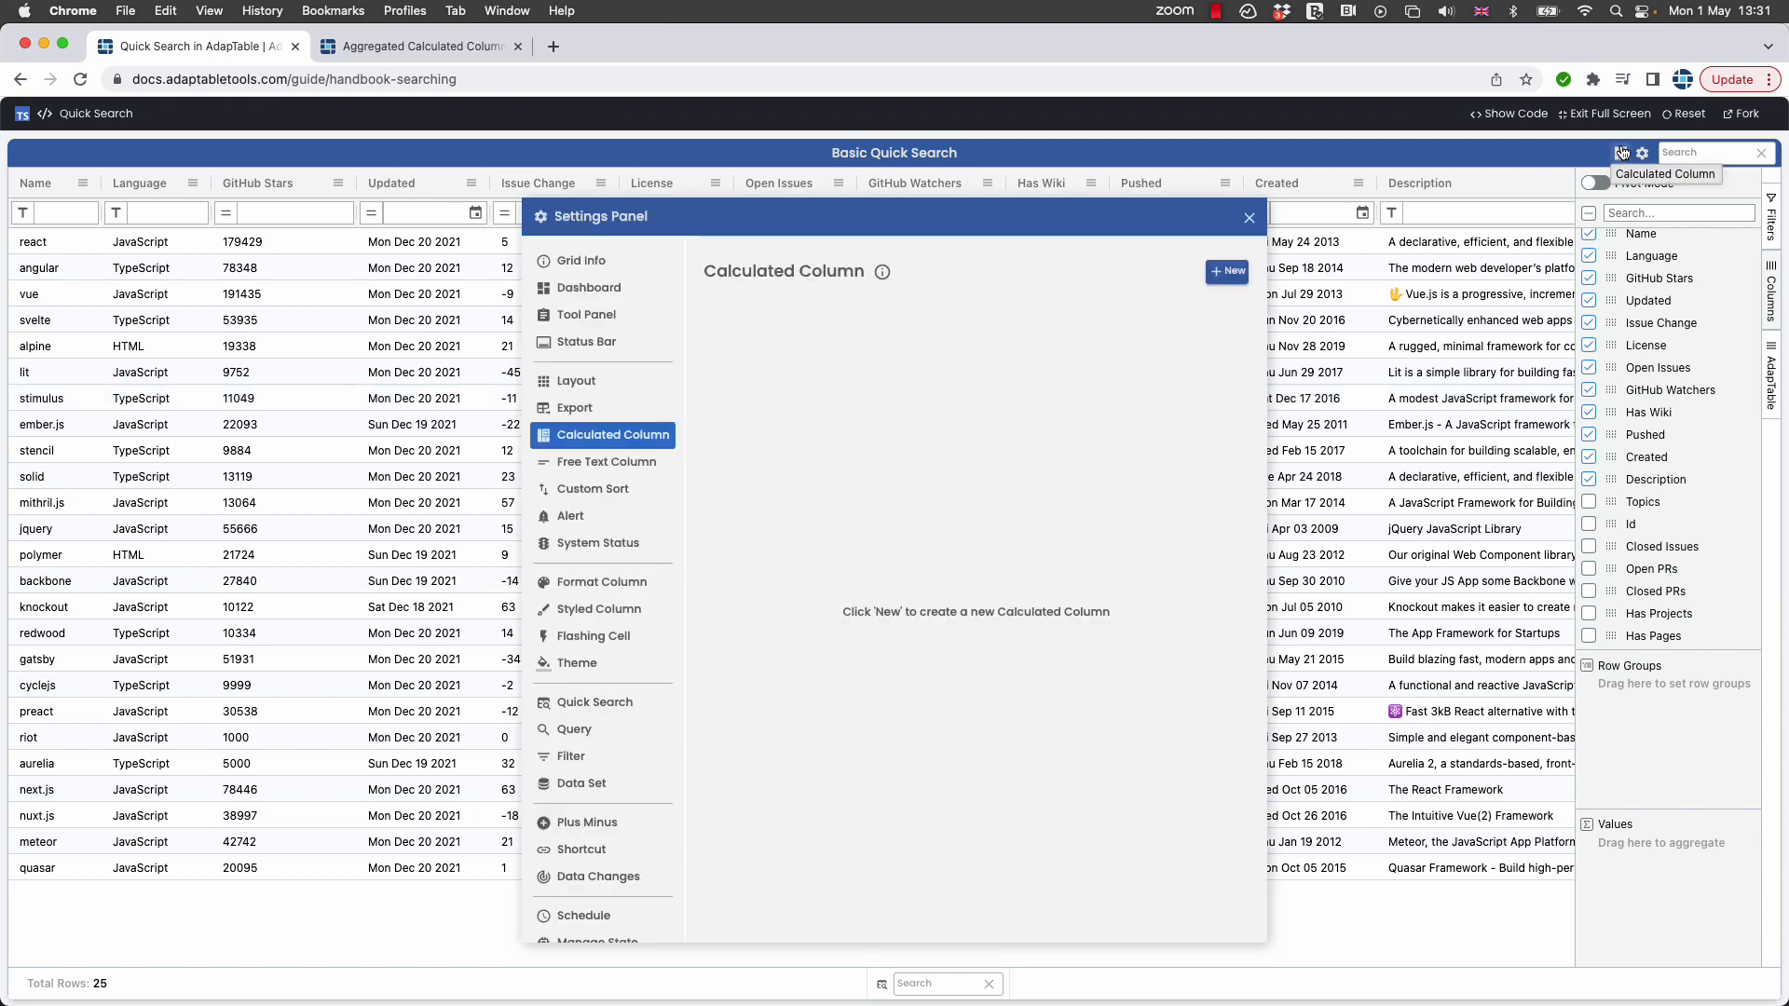
{"action": "left_click", "coordinate": [1235, 272]}
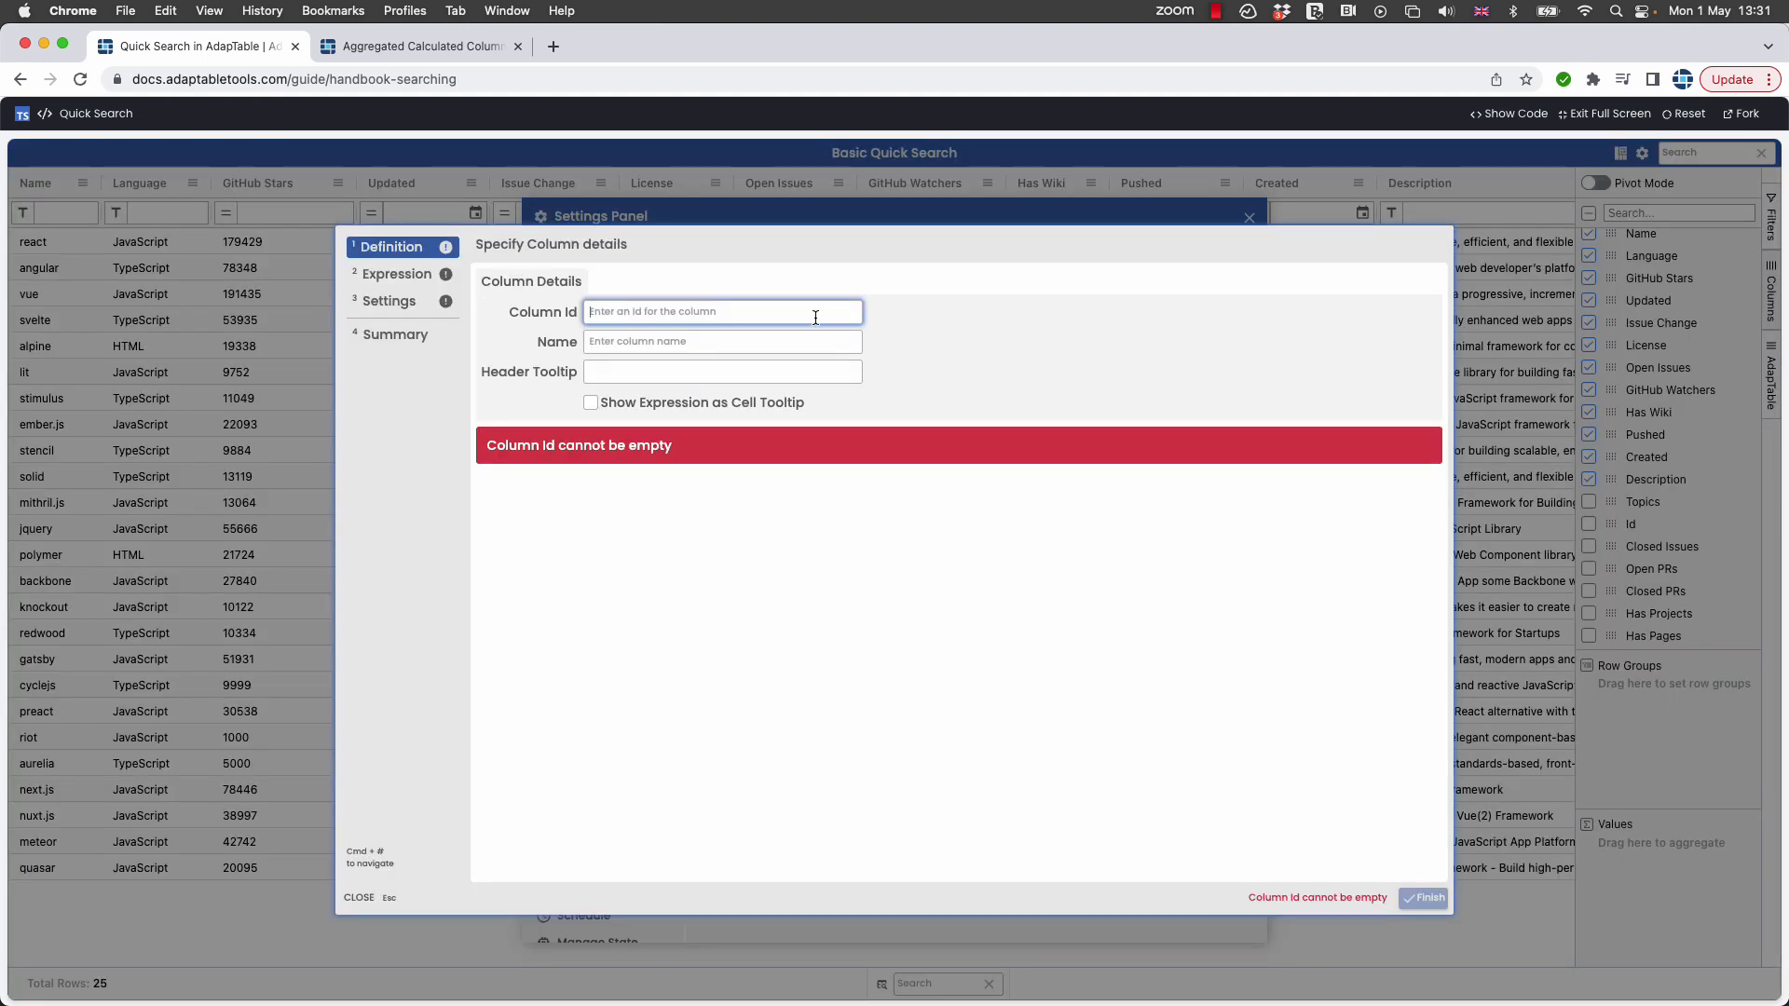
{"action": "type", "text": "Fewest Start"}
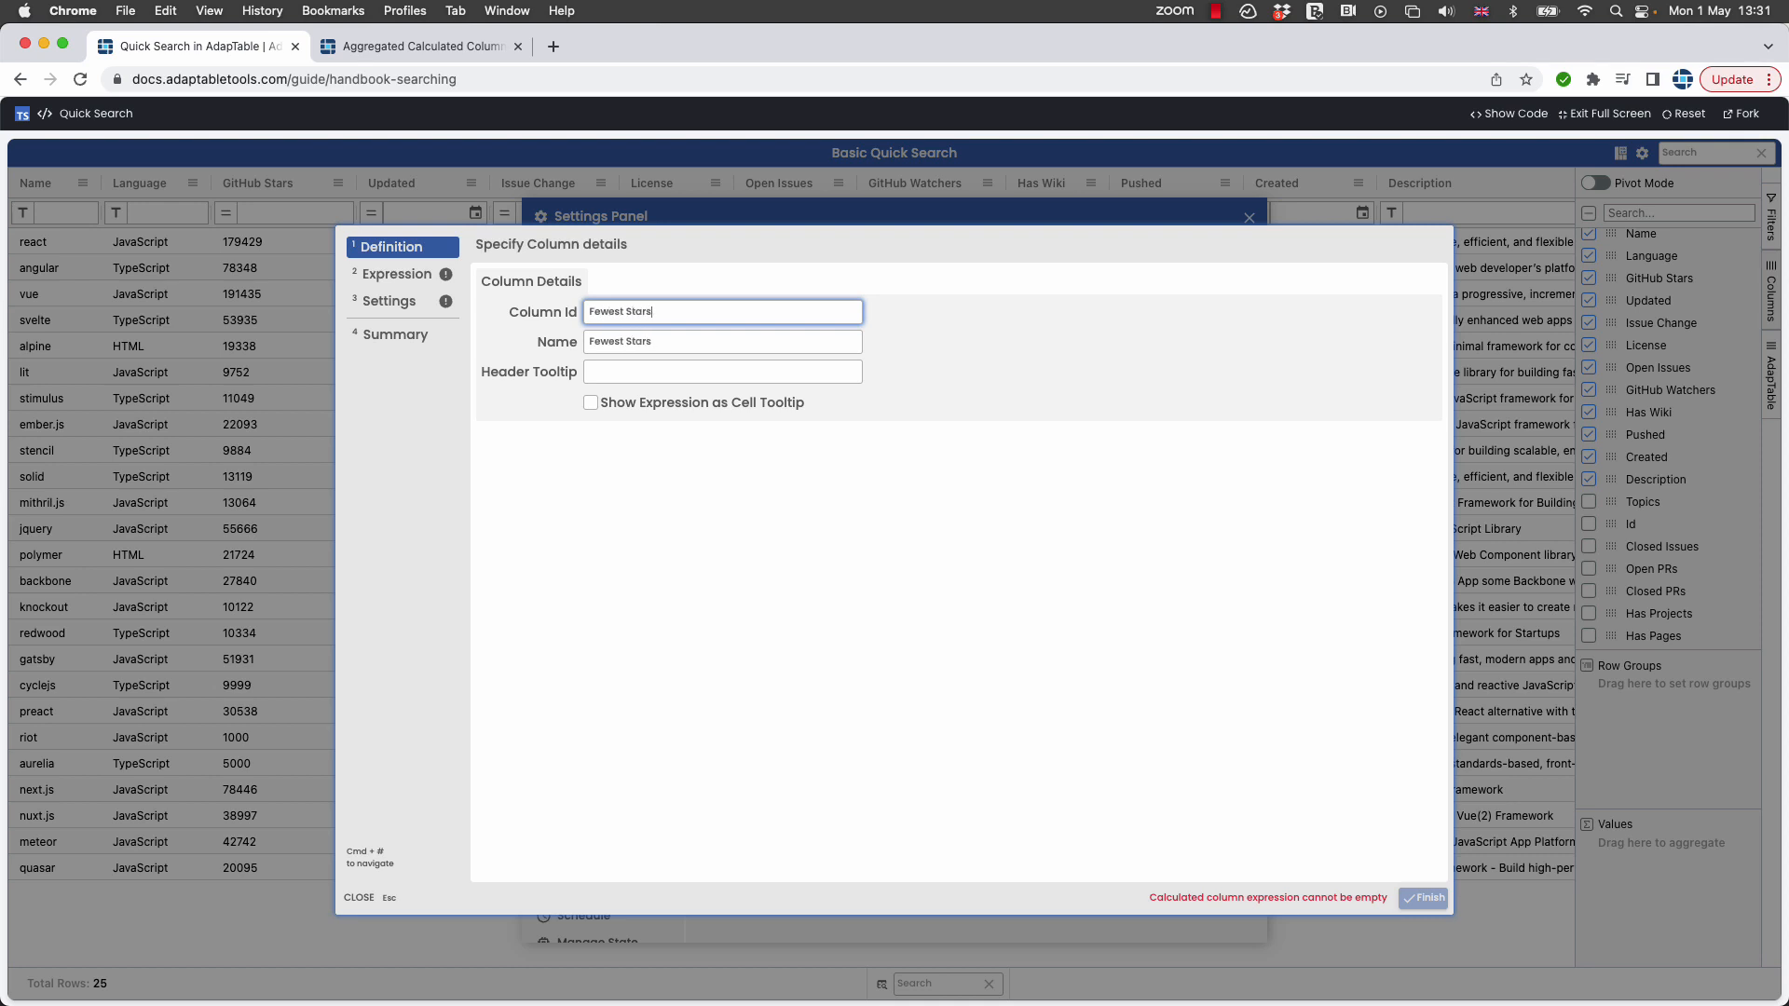
Define the column as an Aggregated Scalar expression MIN([stargazers_count]) using the GitHub Stars column.
{"action": "left_click", "coordinate": [391, 273]}
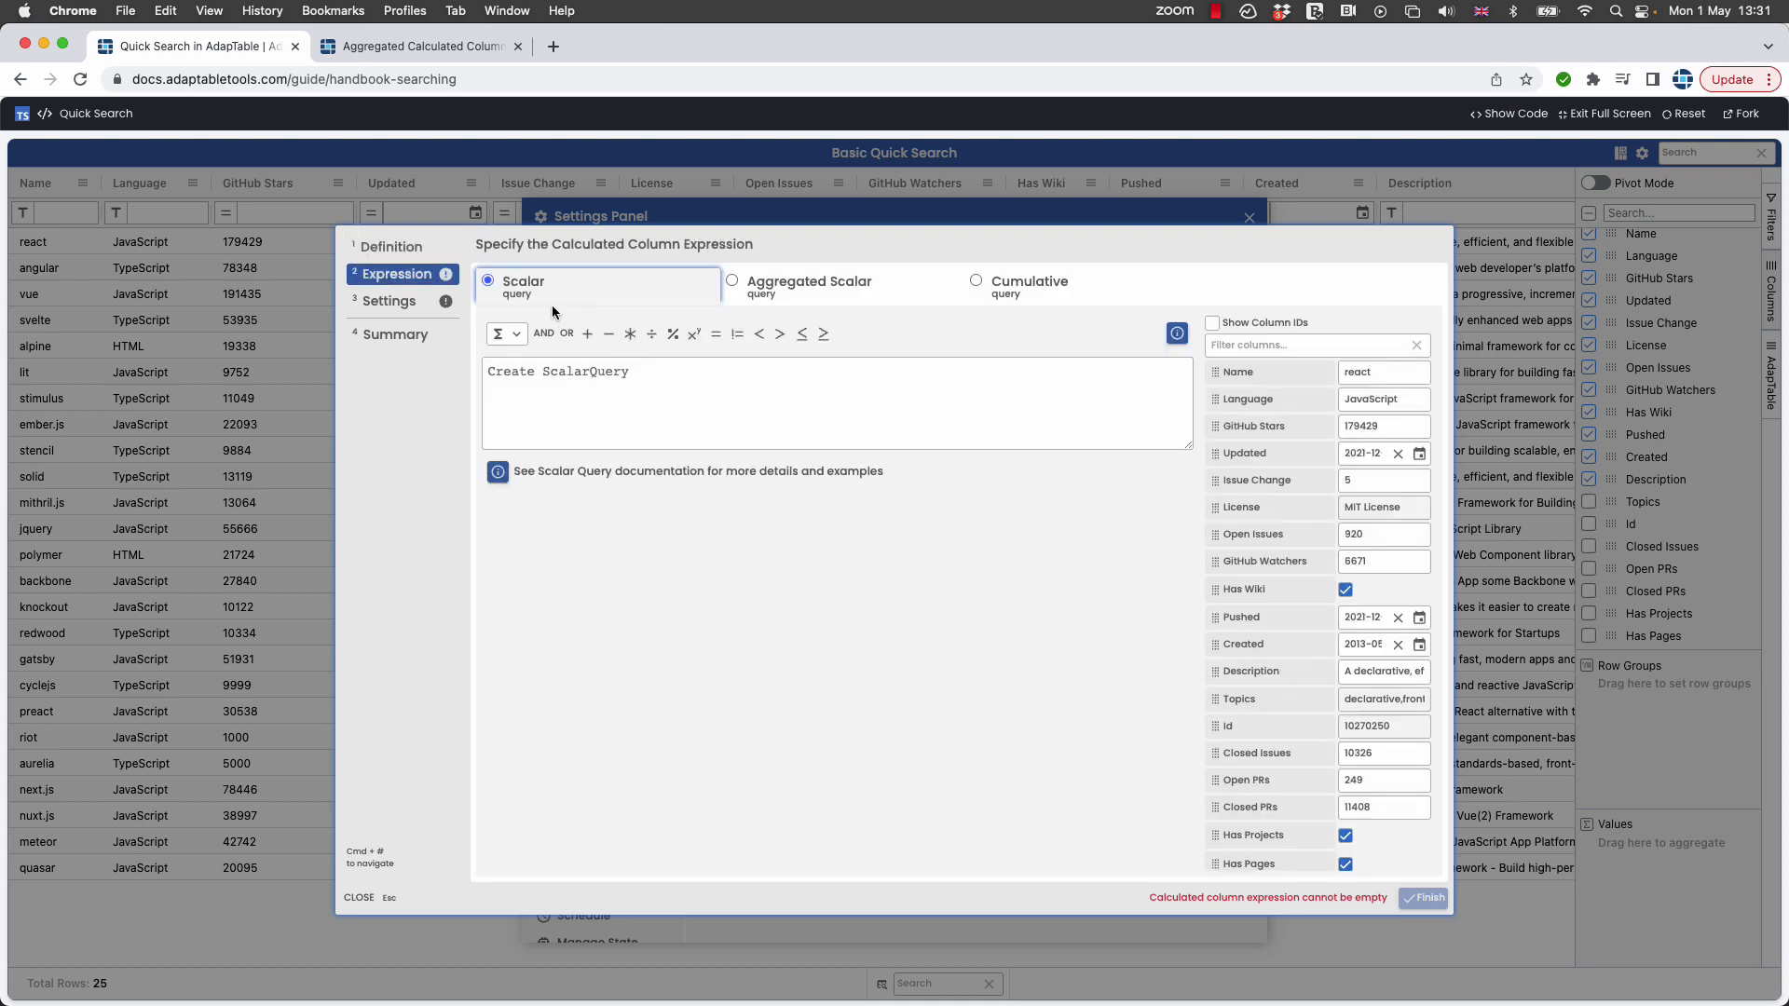
{"action": "left_click", "coordinate": [734, 283]}
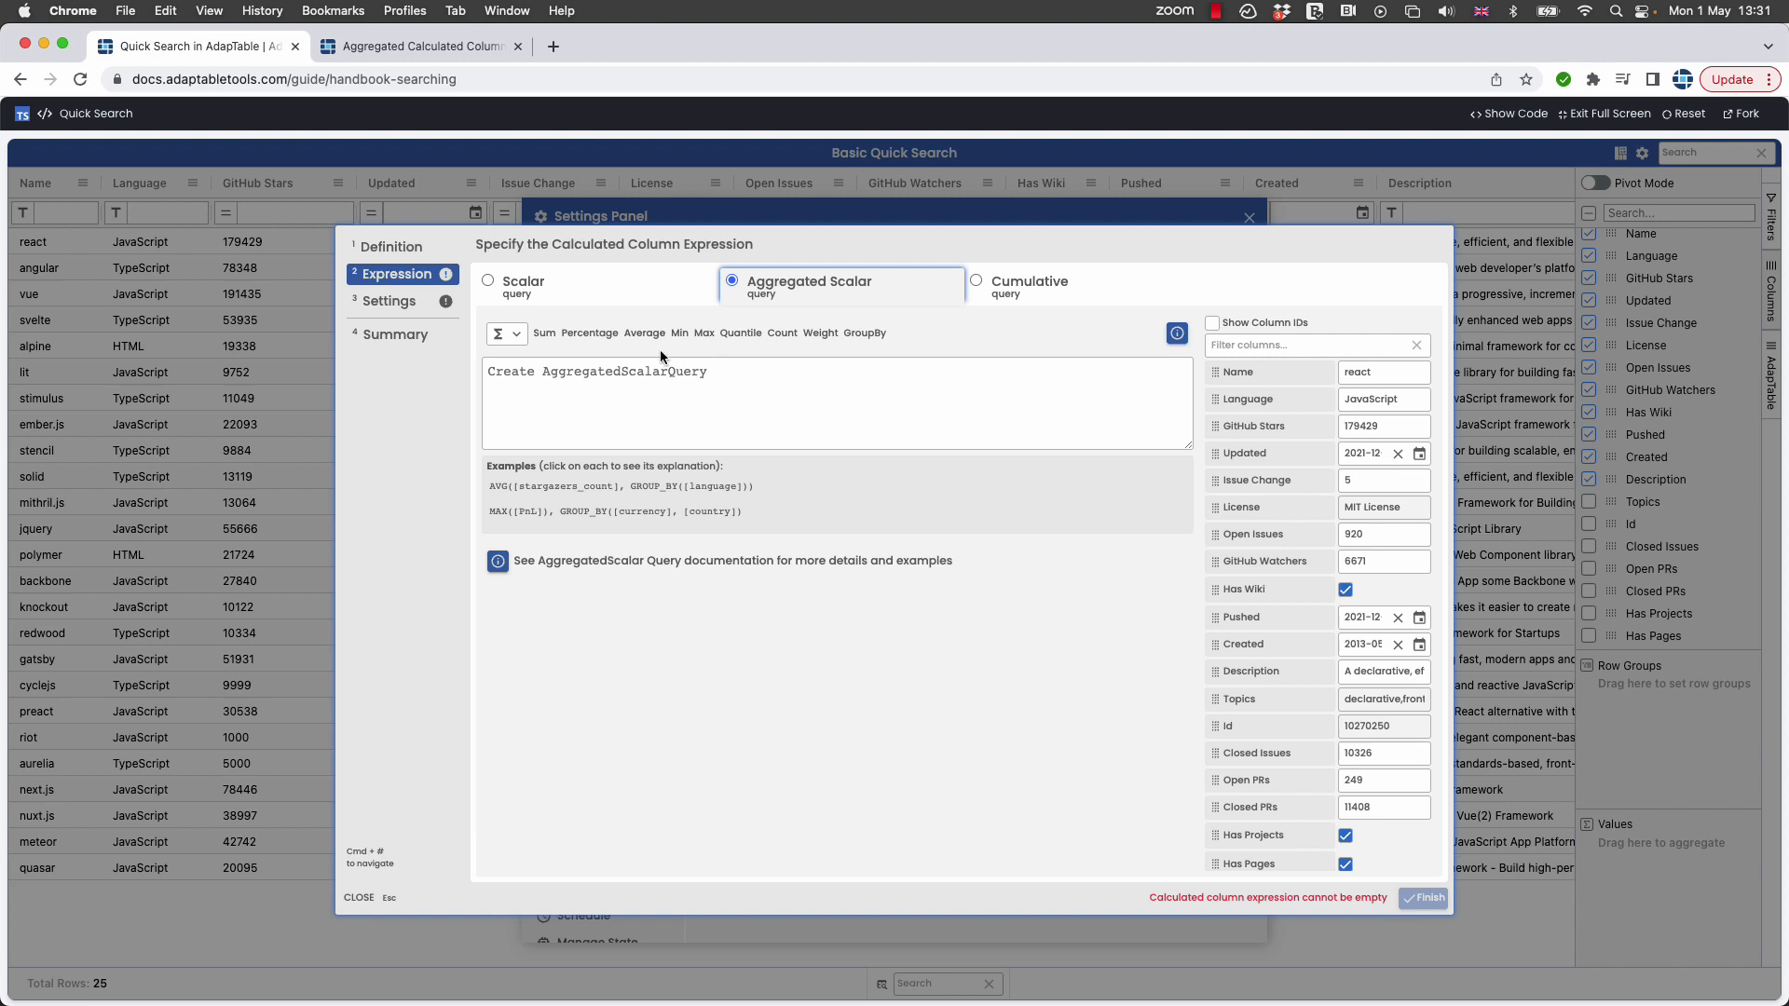
{"action": "left_click", "coordinate": [680, 332]}
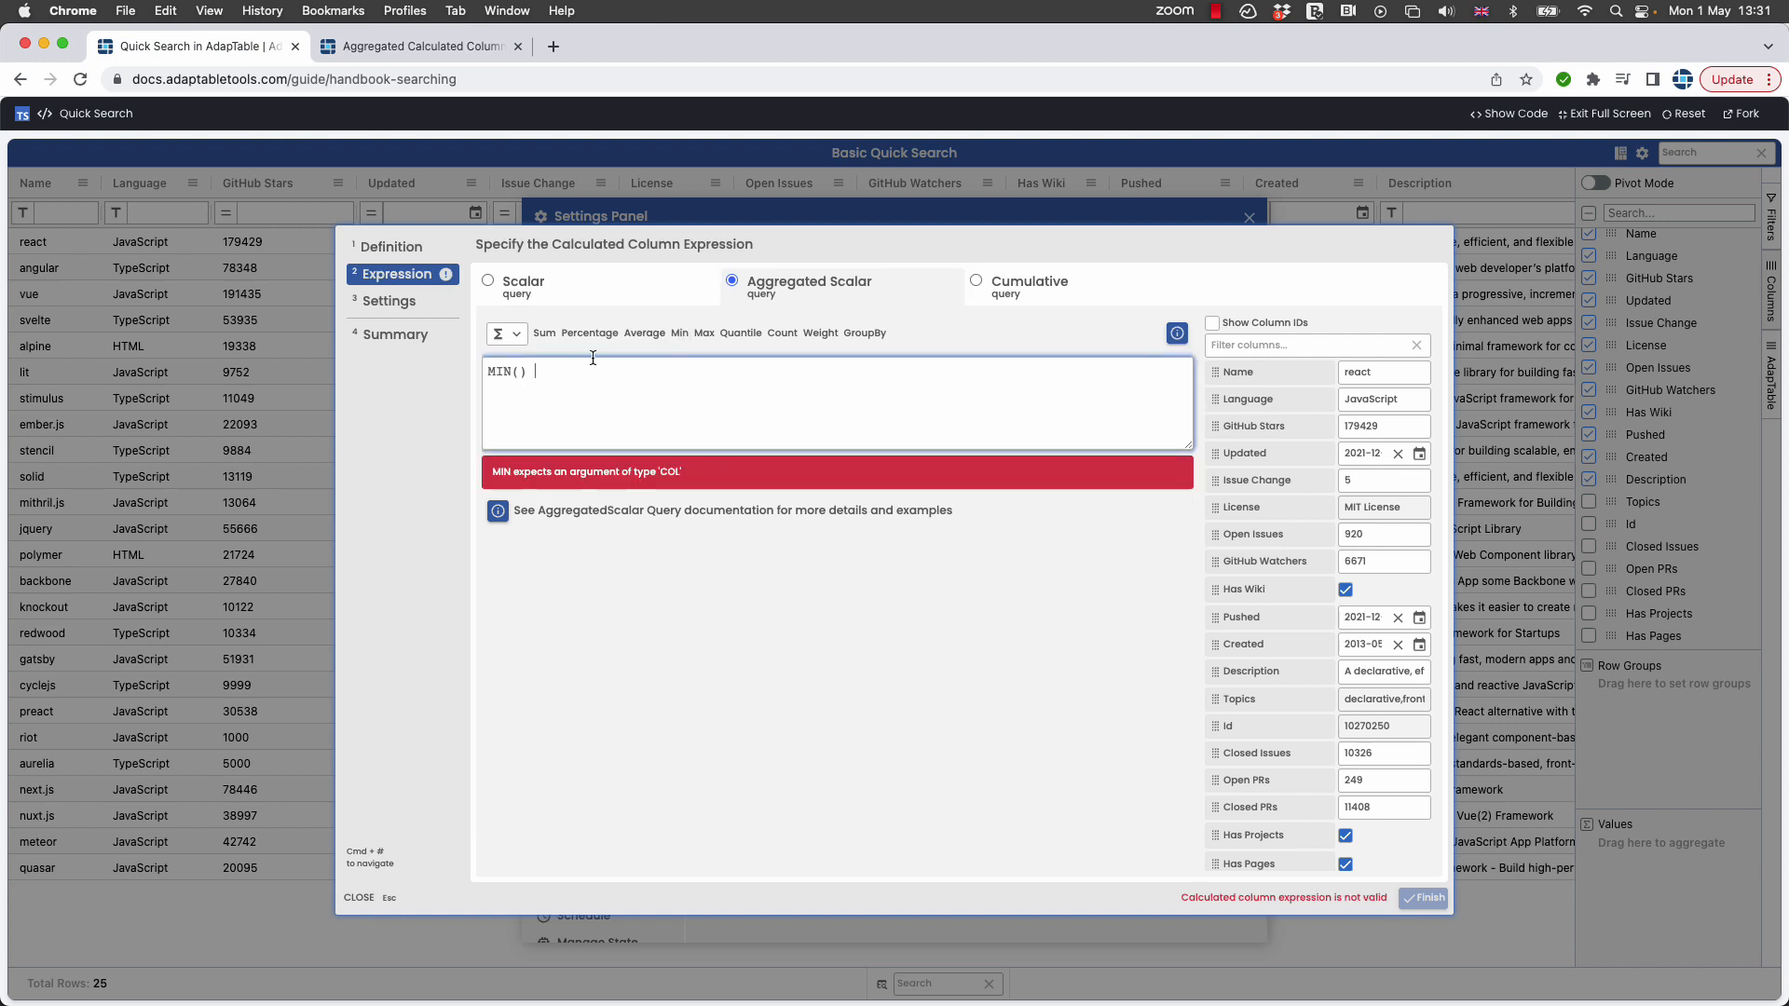
{"action": "left_click", "coordinate": [515, 373]}
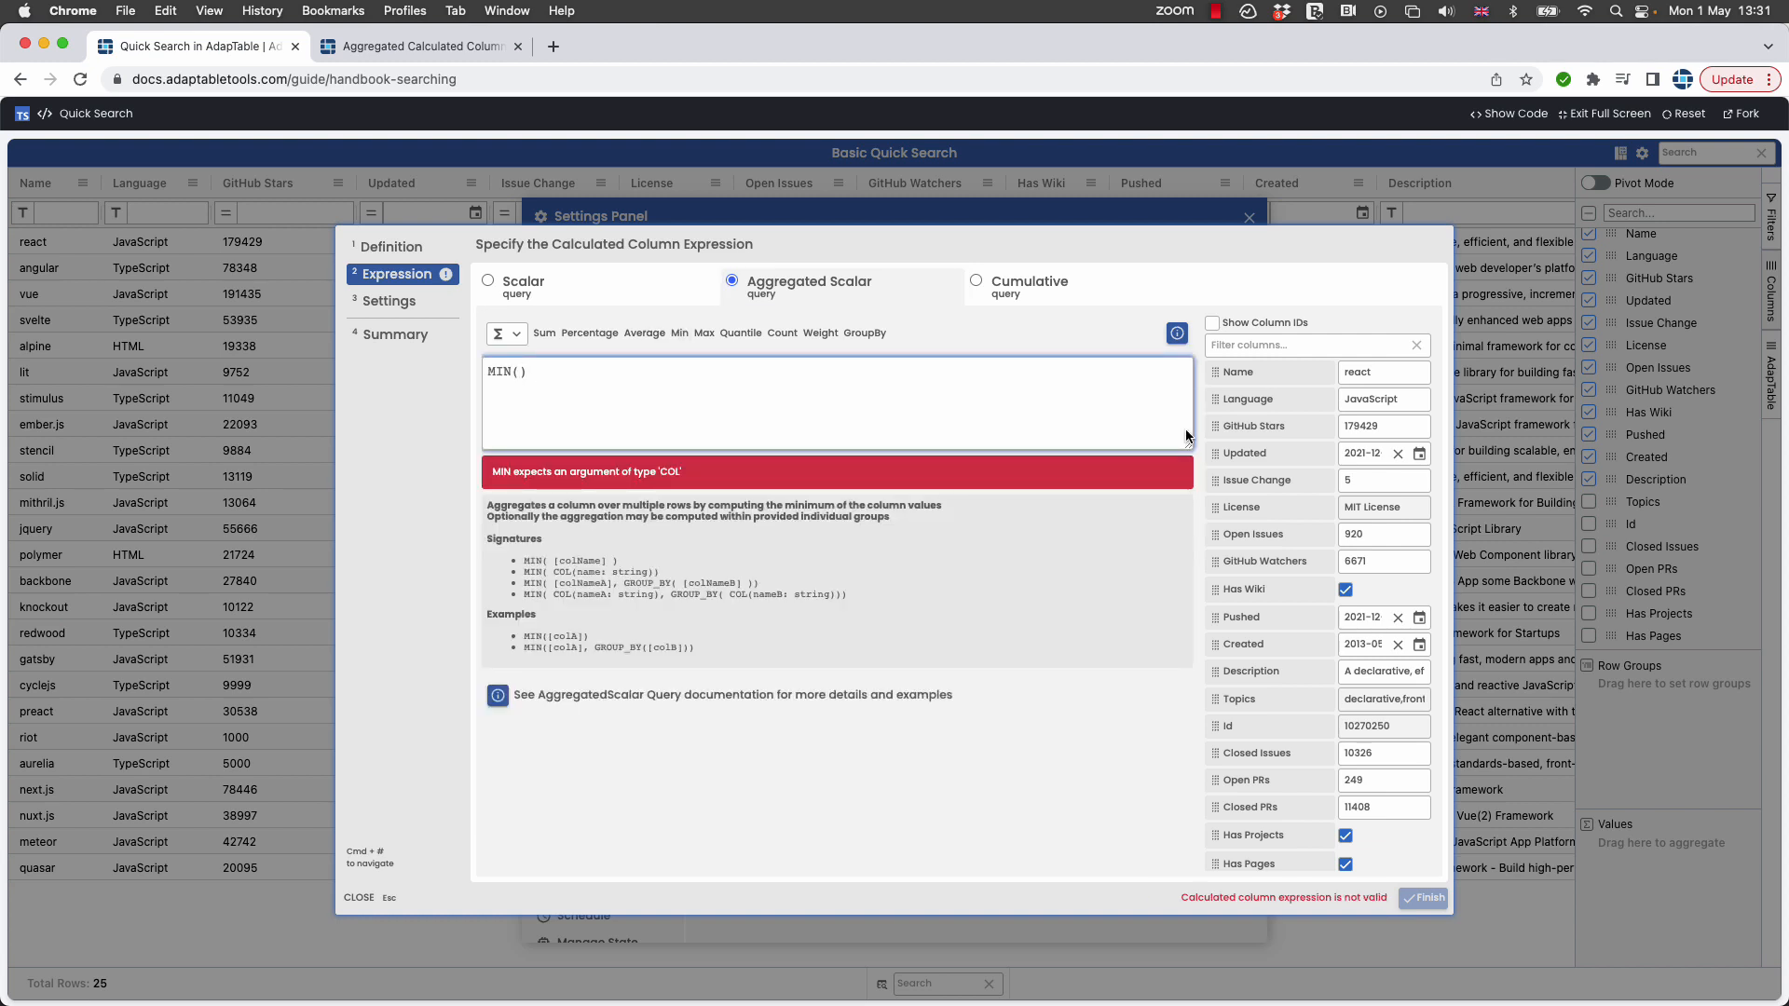
{"action": "left_click_drag", "start_coordinate": [1239, 427], "coordinate": [578, 382]}
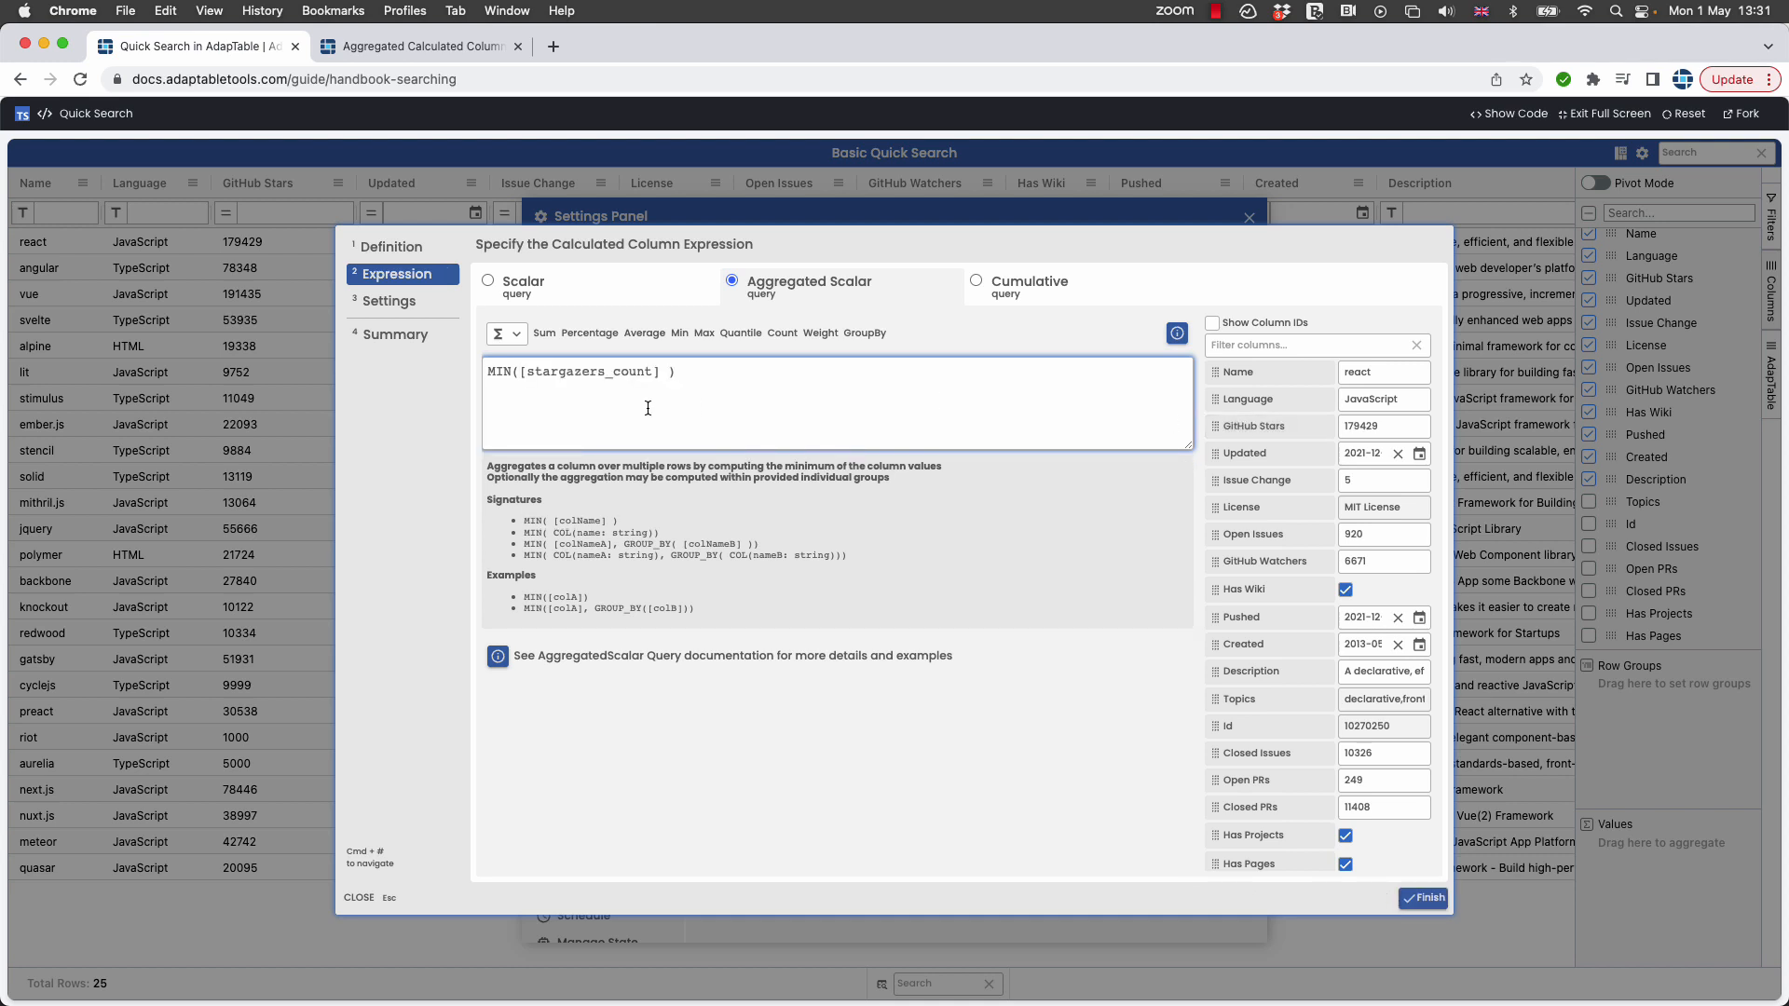
Make the column filterable, resizable, sortable and pivotable, and finish creating it.
{"action": "left_click", "coordinate": [392, 302]}
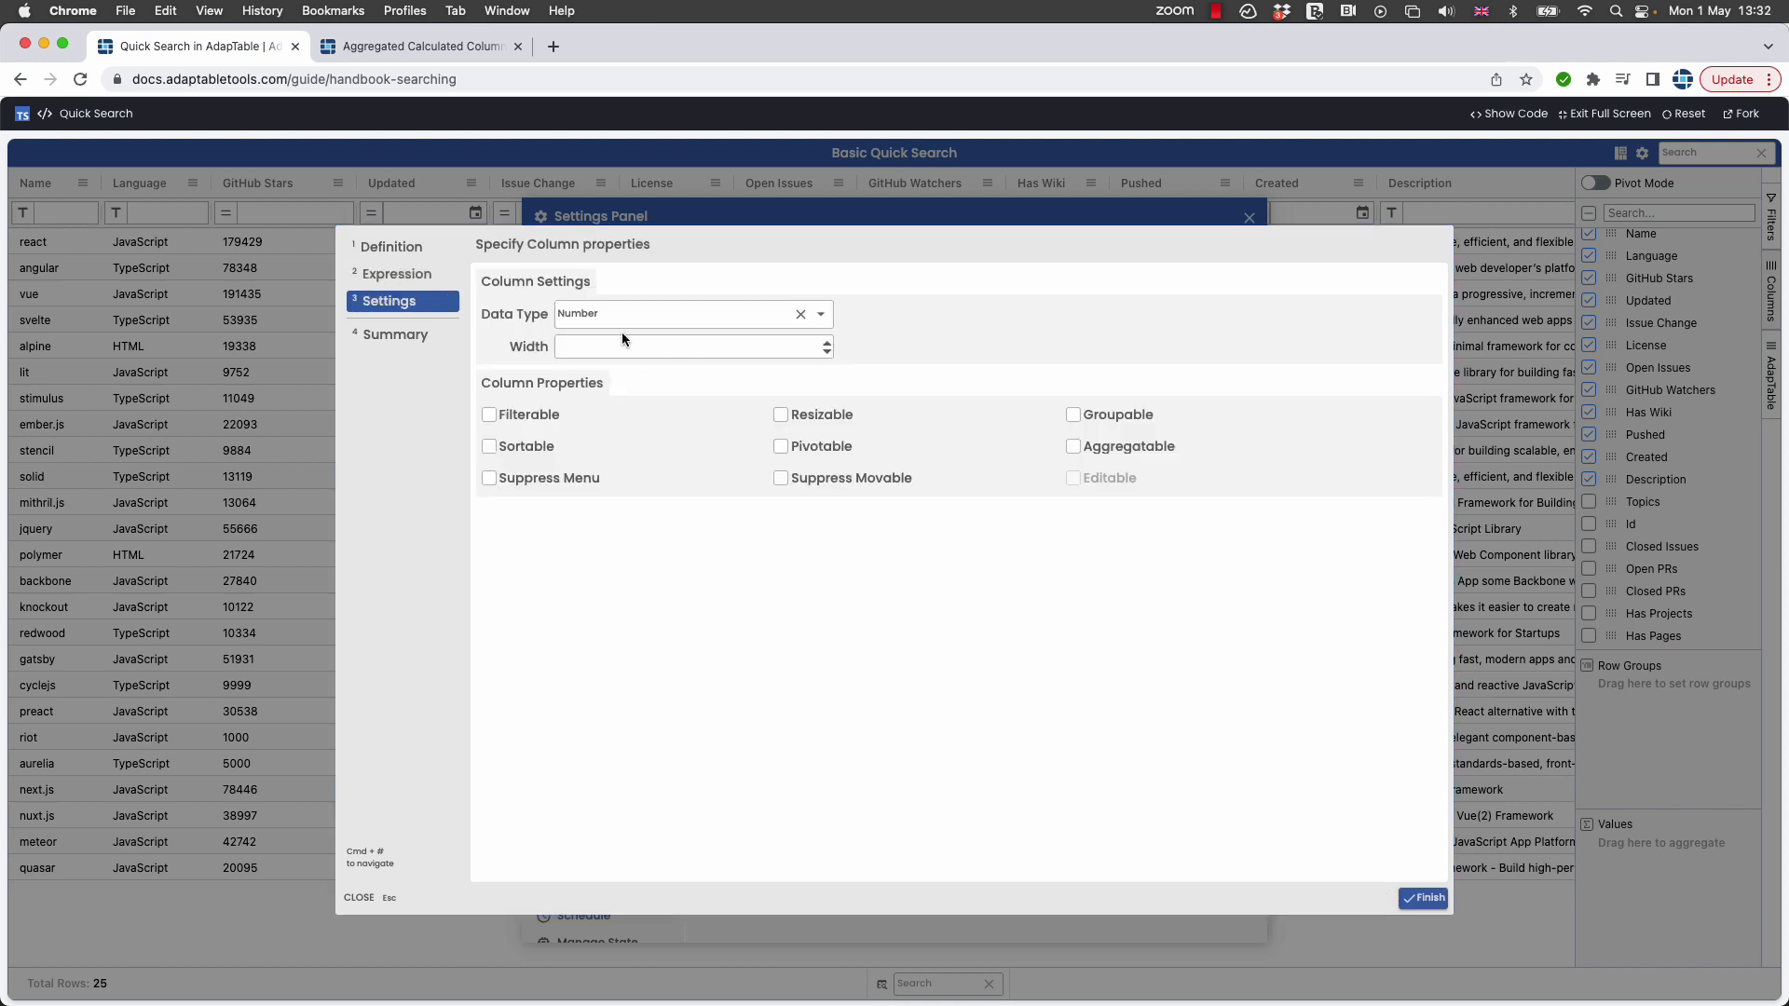
{"action": "left_click", "coordinate": [491, 417]}
{"action": "left_click", "coordinate": [781, 415]}
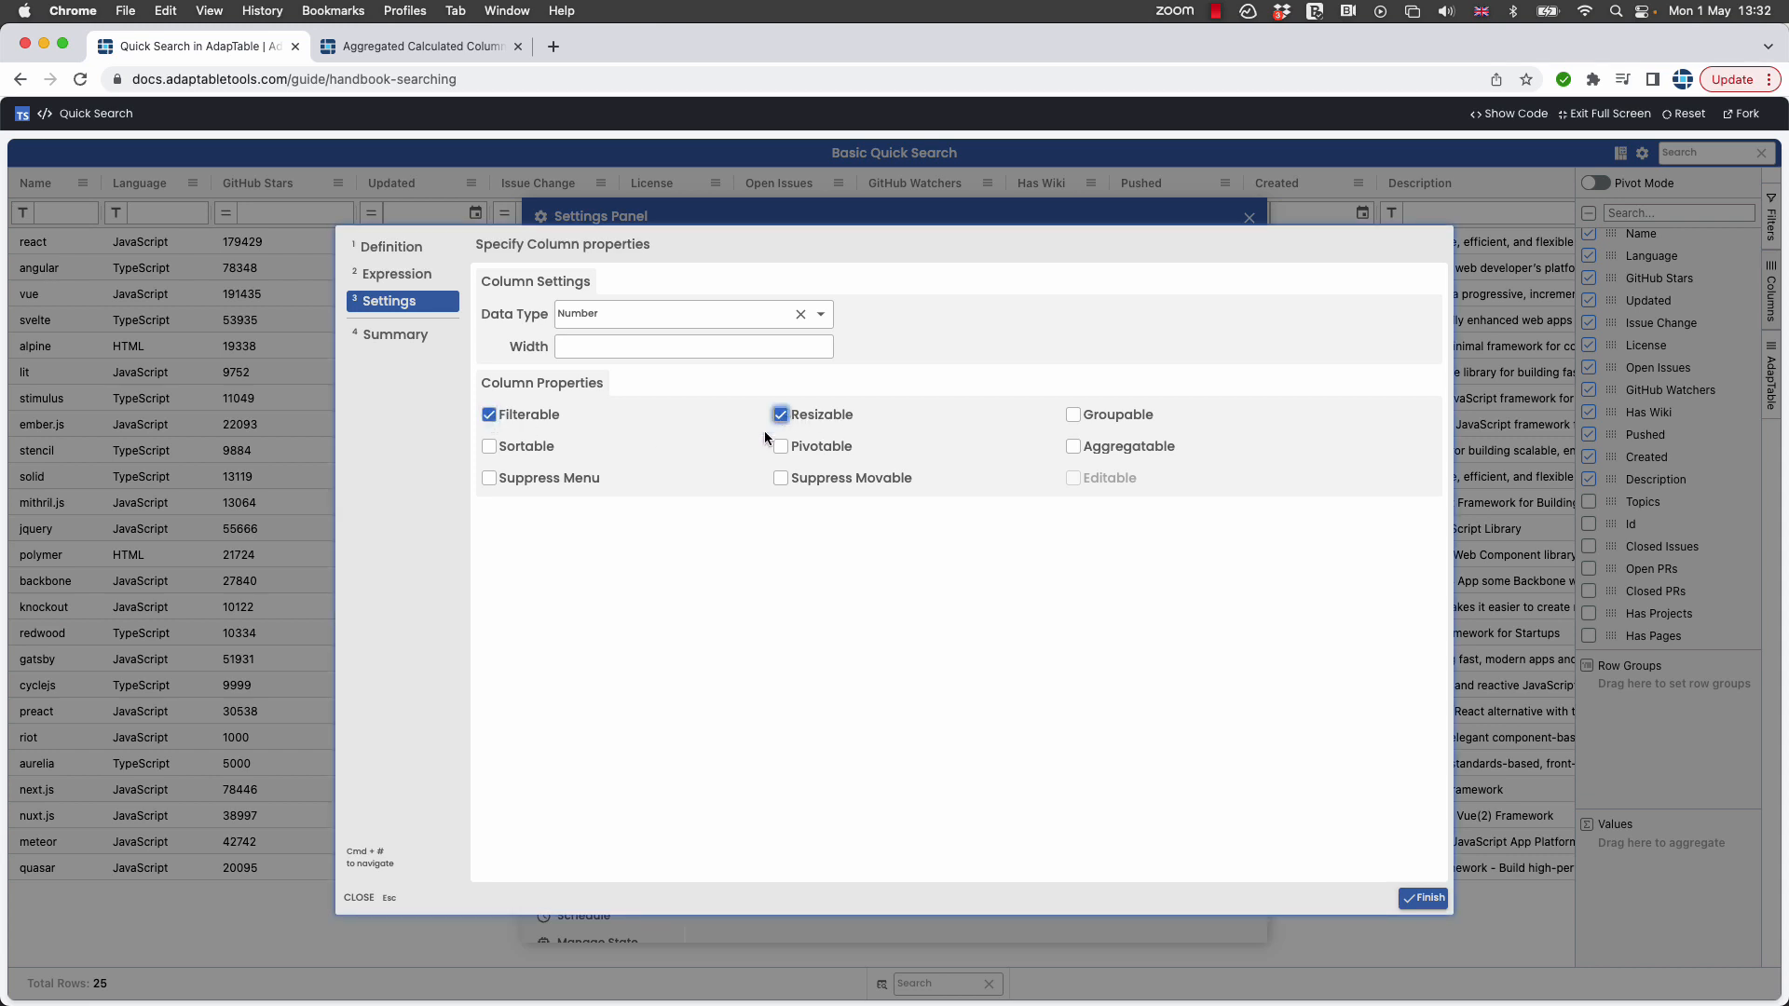
{"action": "left_click", "coordinate": [500, 453]}
{"action": "left_click", "coordinate": [782, 449]}
{"action": "left_click", "coordinate": [1430, 898]}
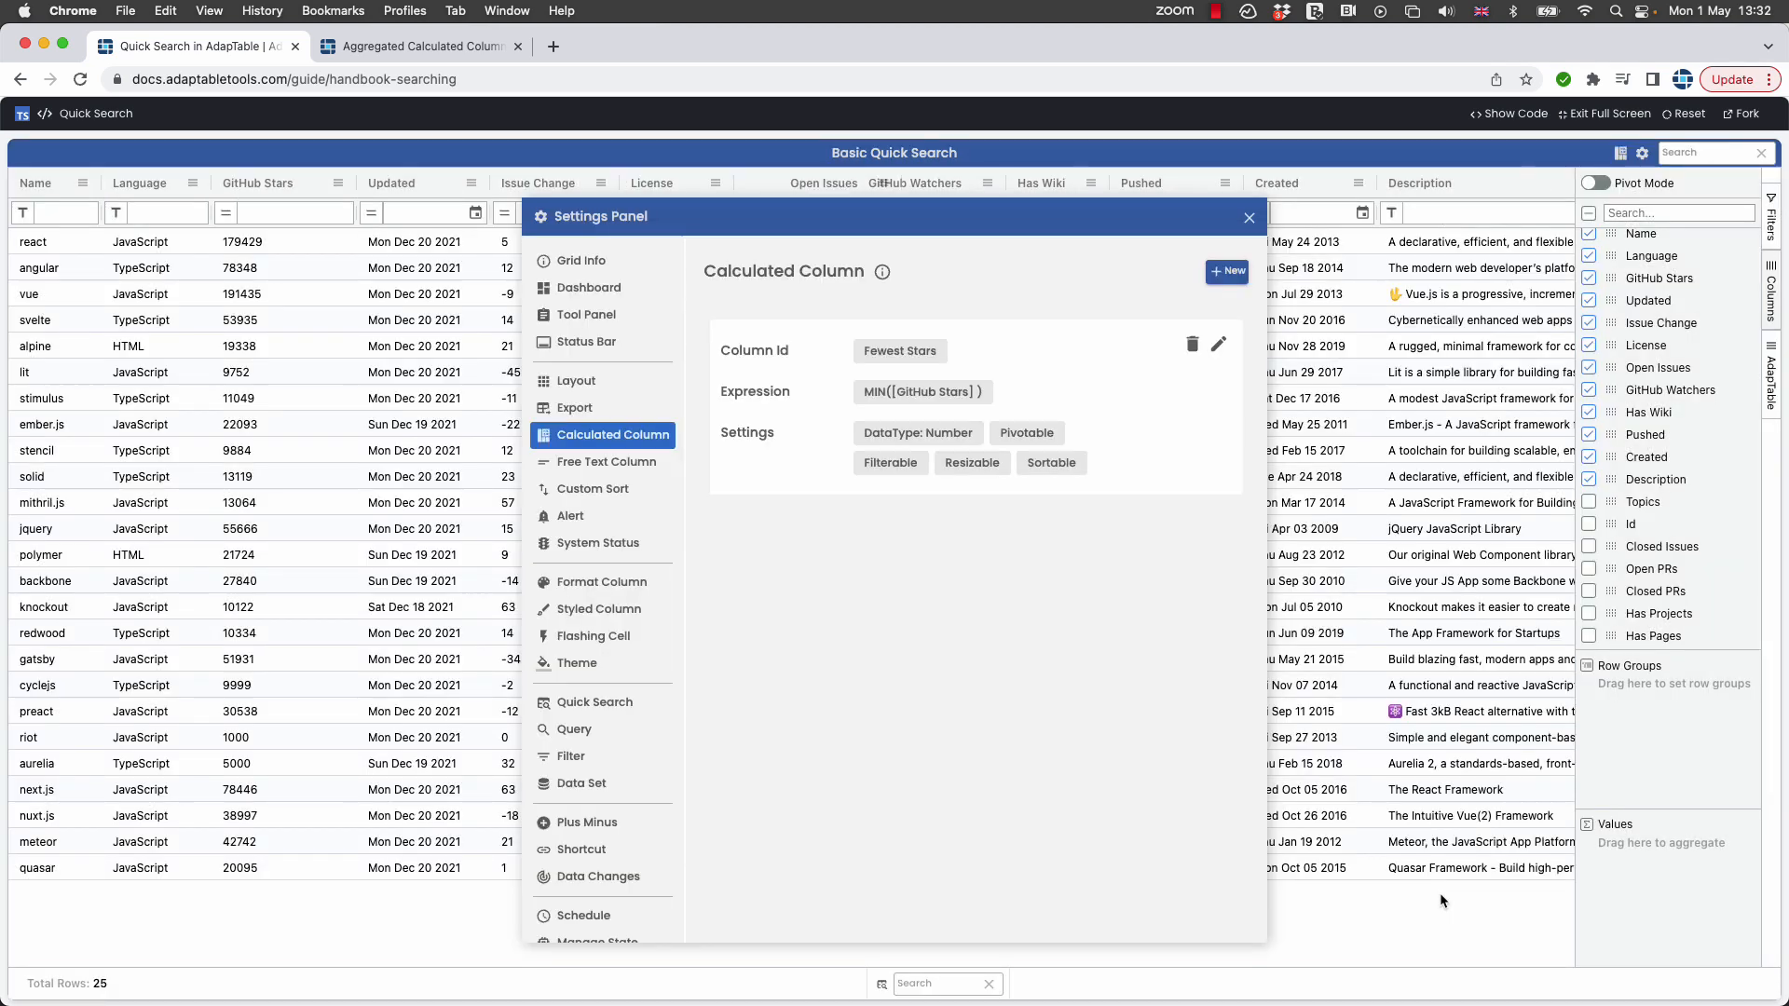
Show the Fewest Stars column, move it next to GitHub Stars, and close the settings panel.
{"action": "scroll", "coordinate": [1644, 559], "scroll_direction": "down", "scroll_amount": 1}
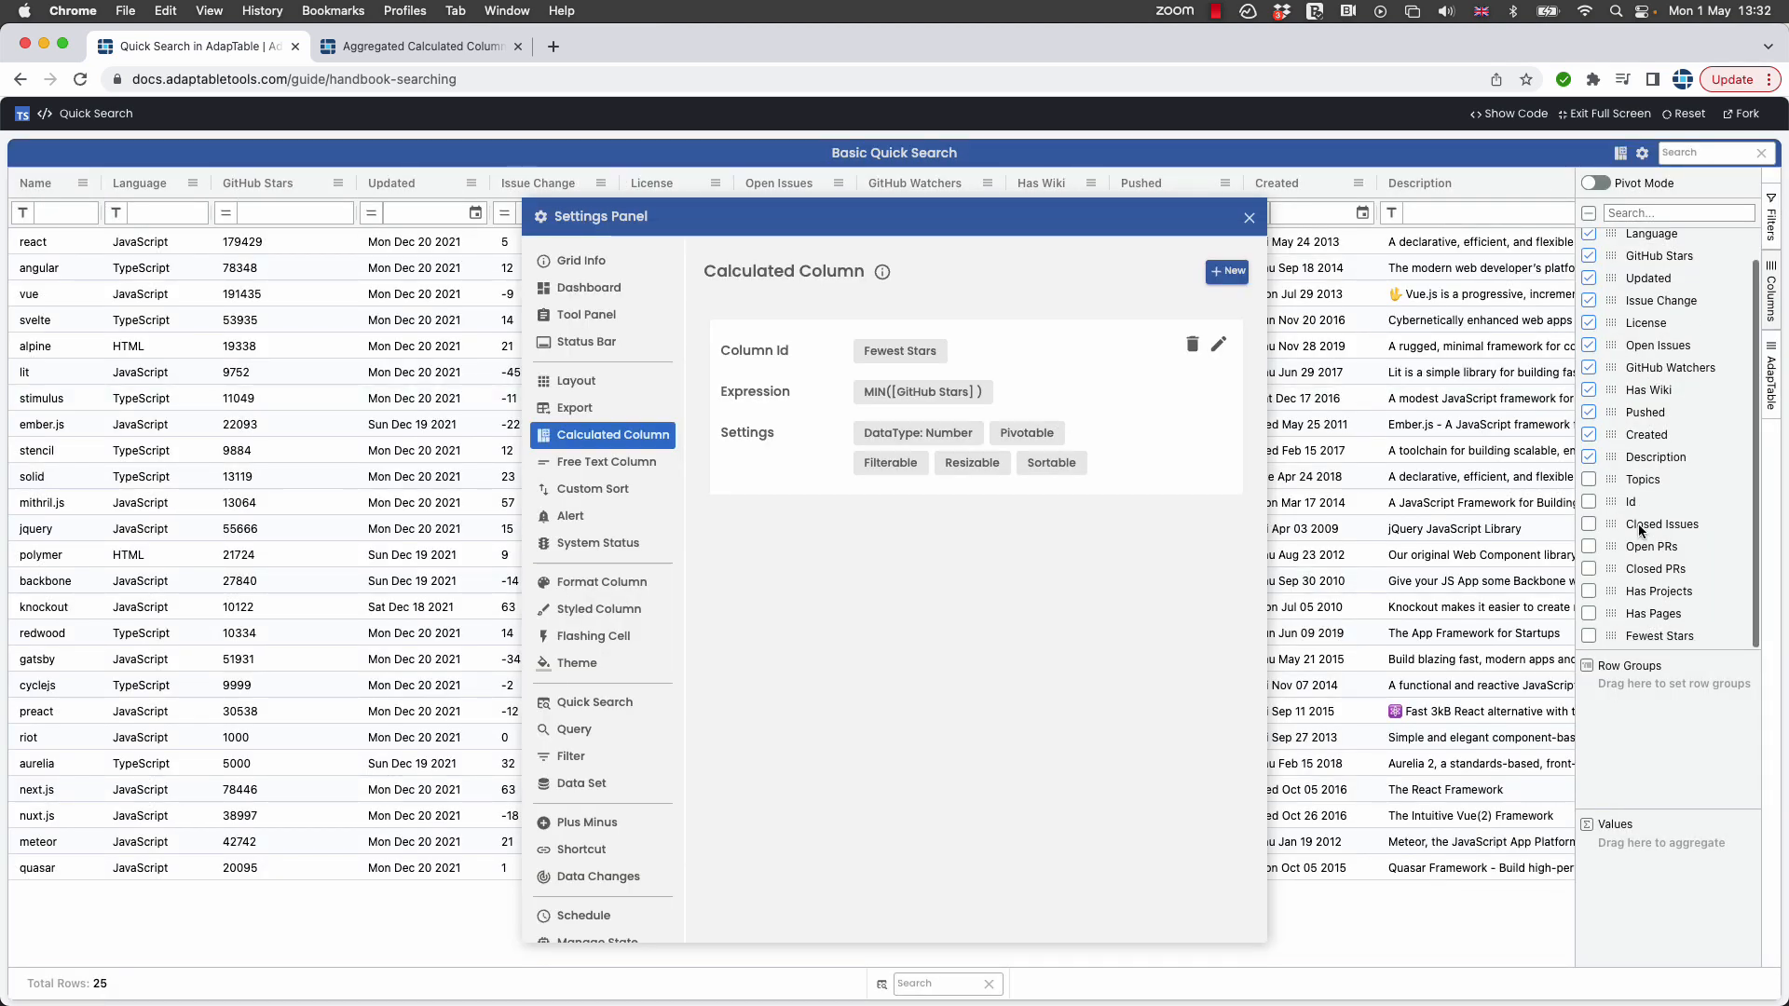
{"action": "left_click", "coordinate": [1589, 635]}
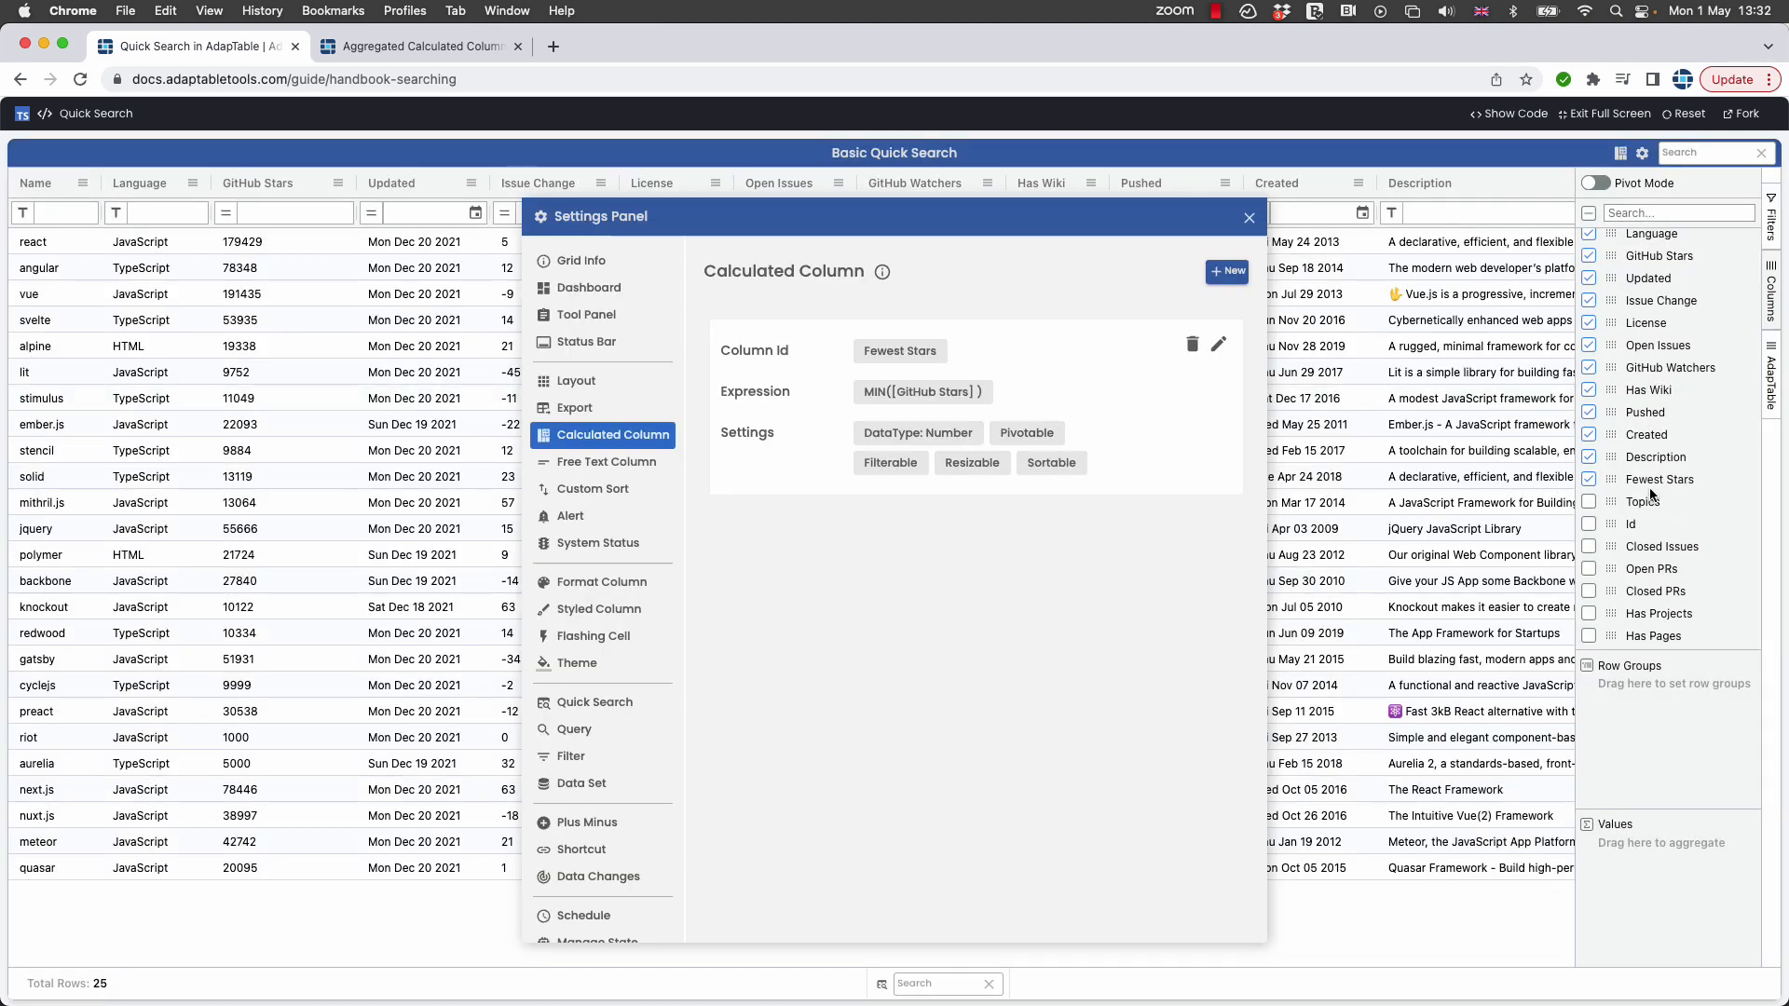
{"action": "left_click_drag", "start_coordinate": [1618, 491], "coordinate": [1639, 291]}
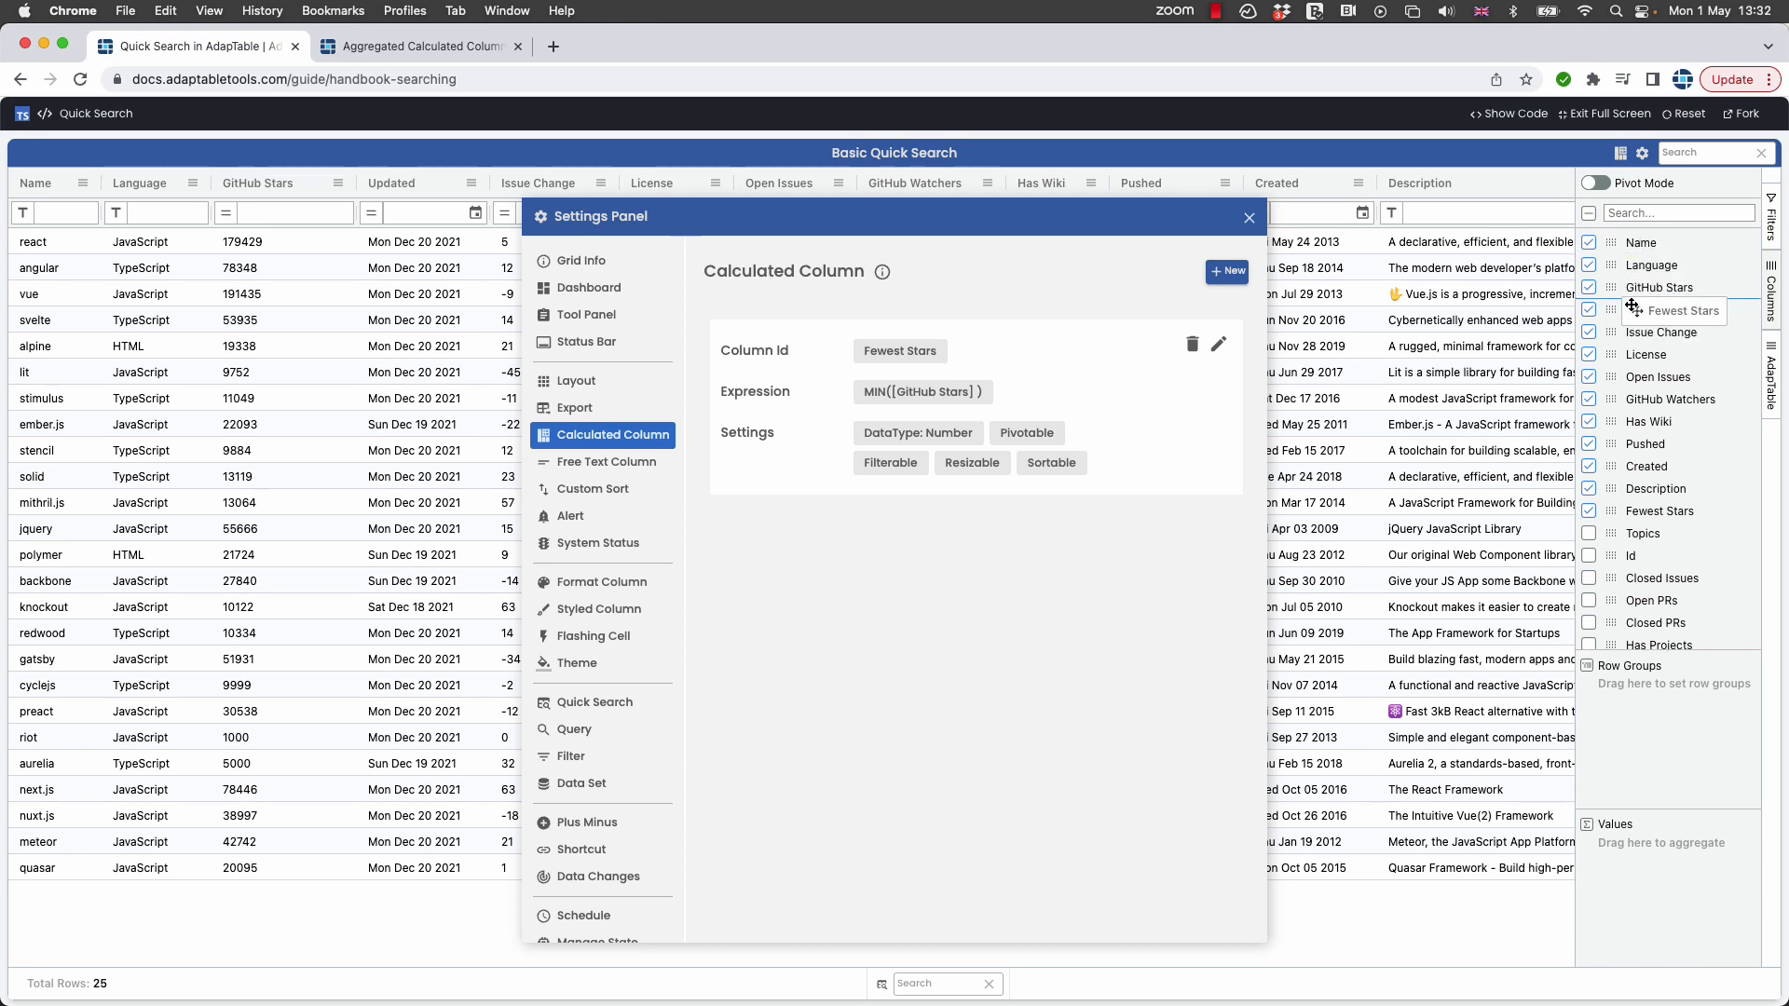
{"action": "left_click", "coordinate": [1249, 220]}
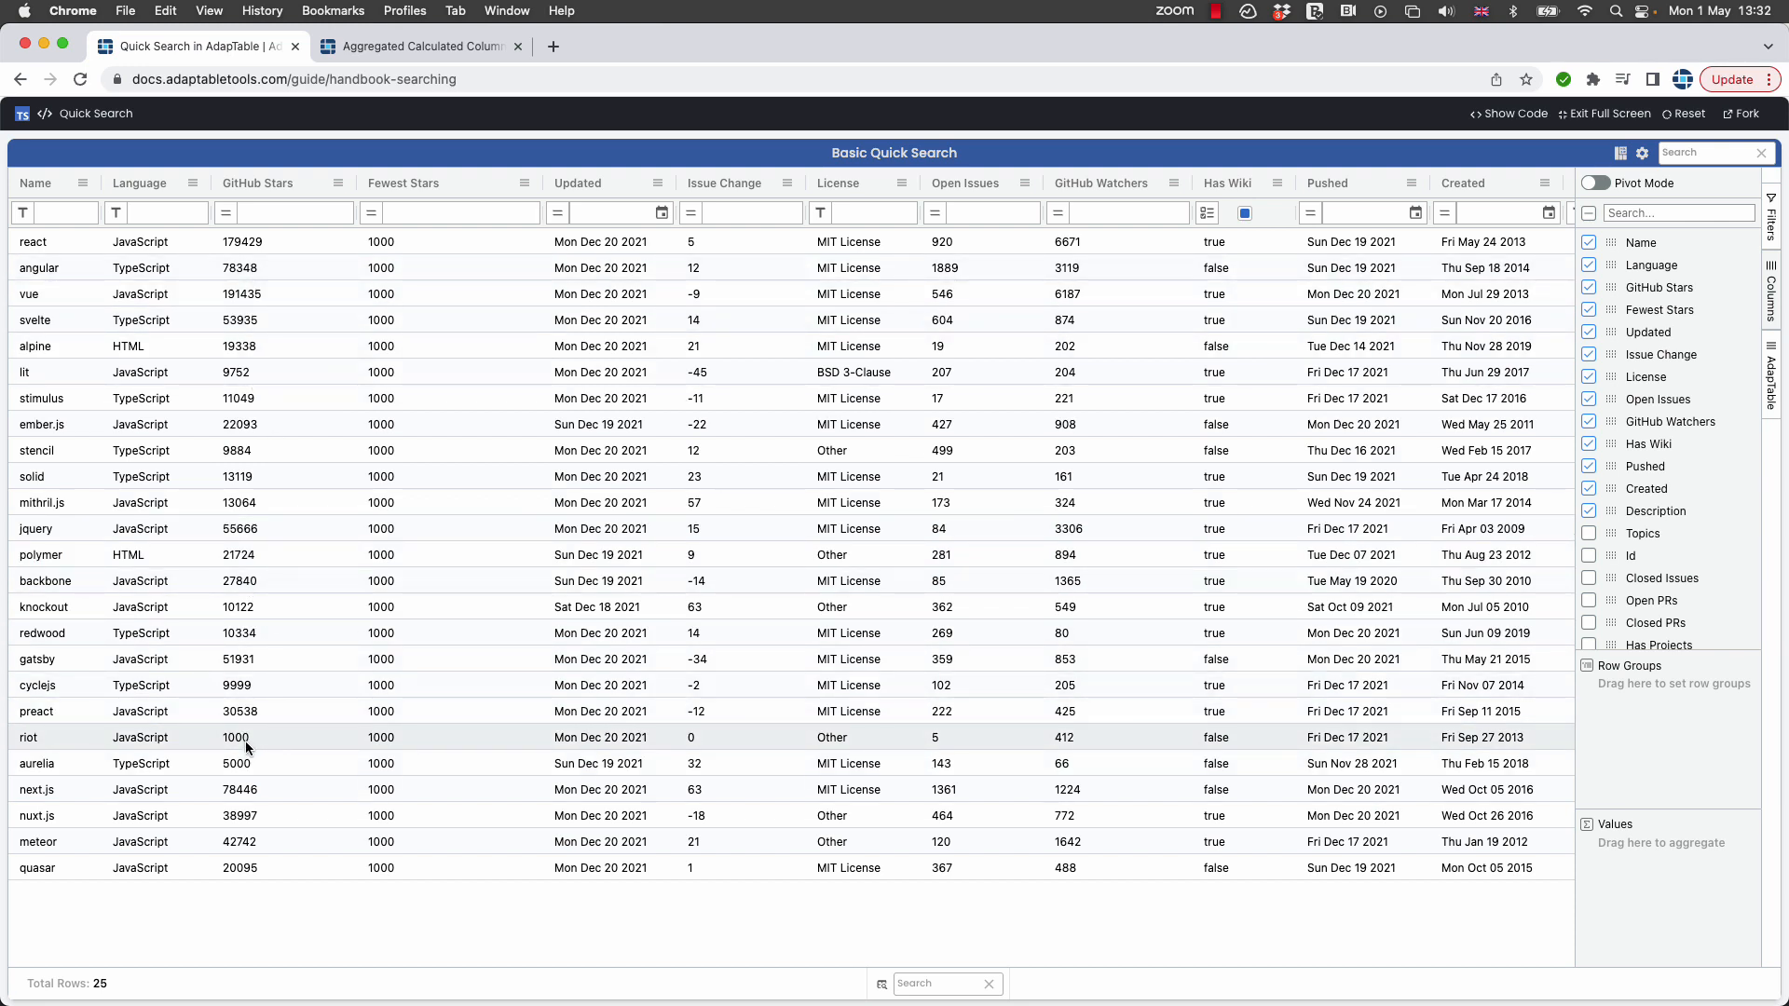
Change gatsby's GitHub Stars value to 850.
{"action": "double_click", "coordinate": [239, 659]}
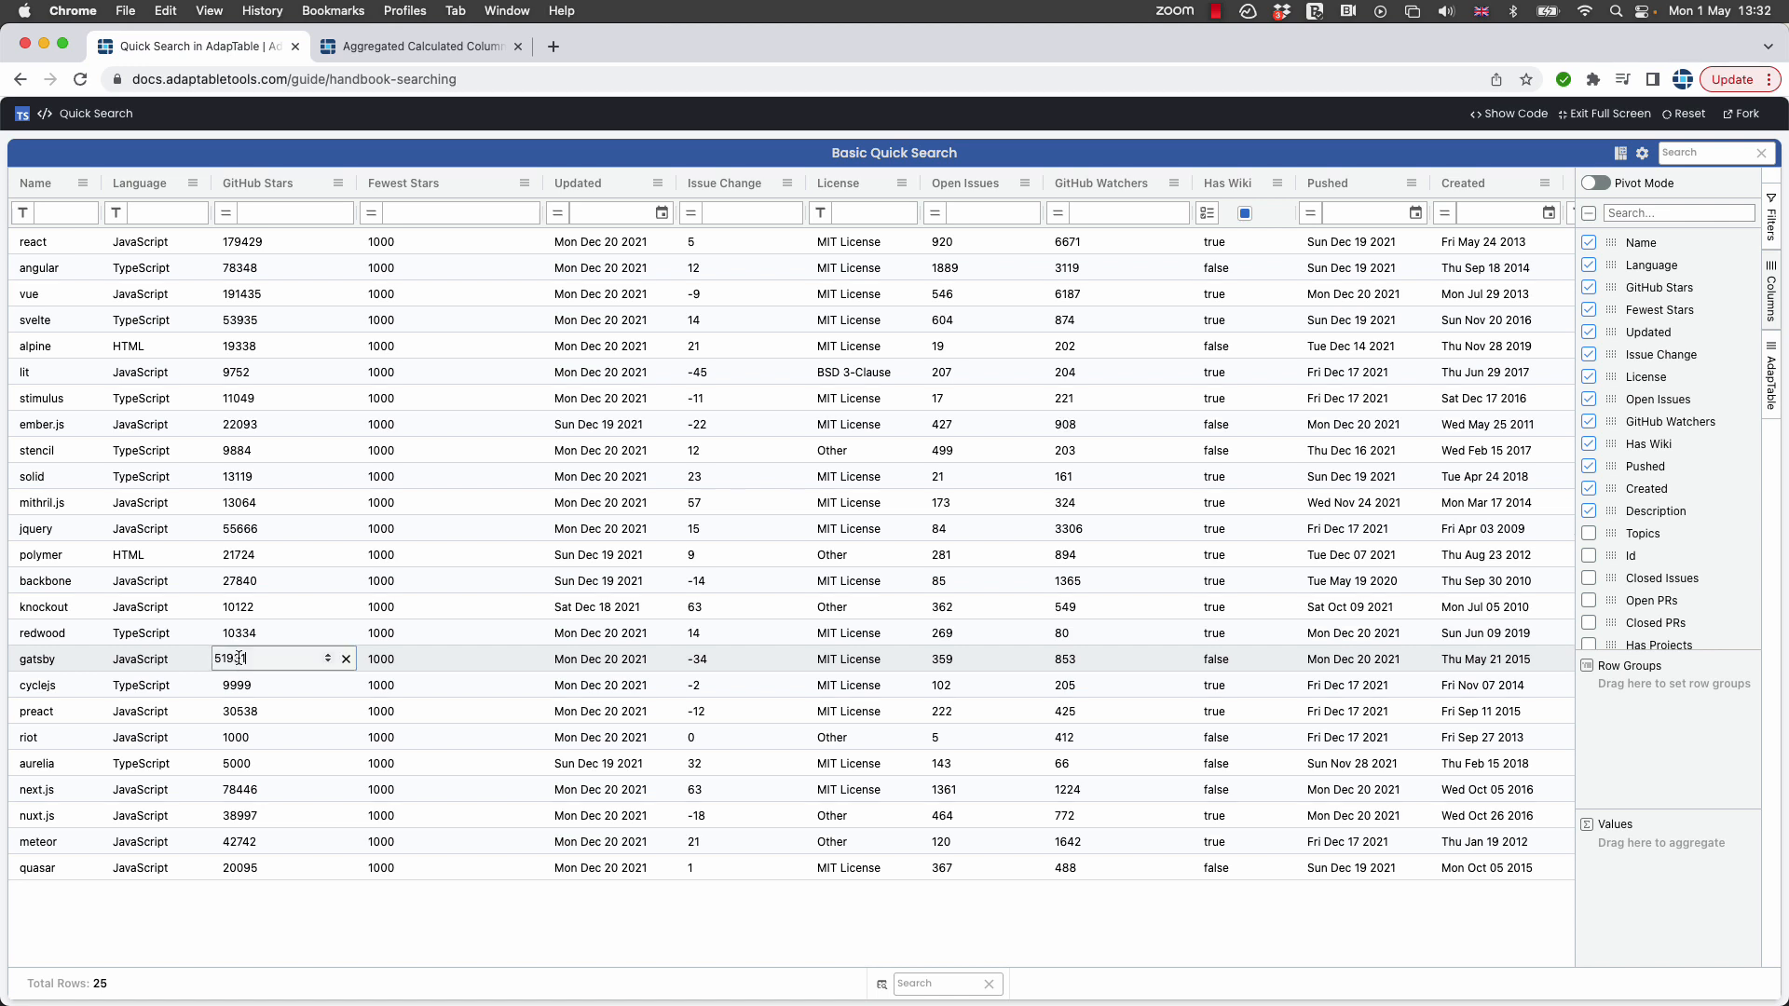
{"action": "double_click", "coordinate": [239, 659]}
{"action": "type", "text": "850"}
{"action": "key", "text": "Return"}
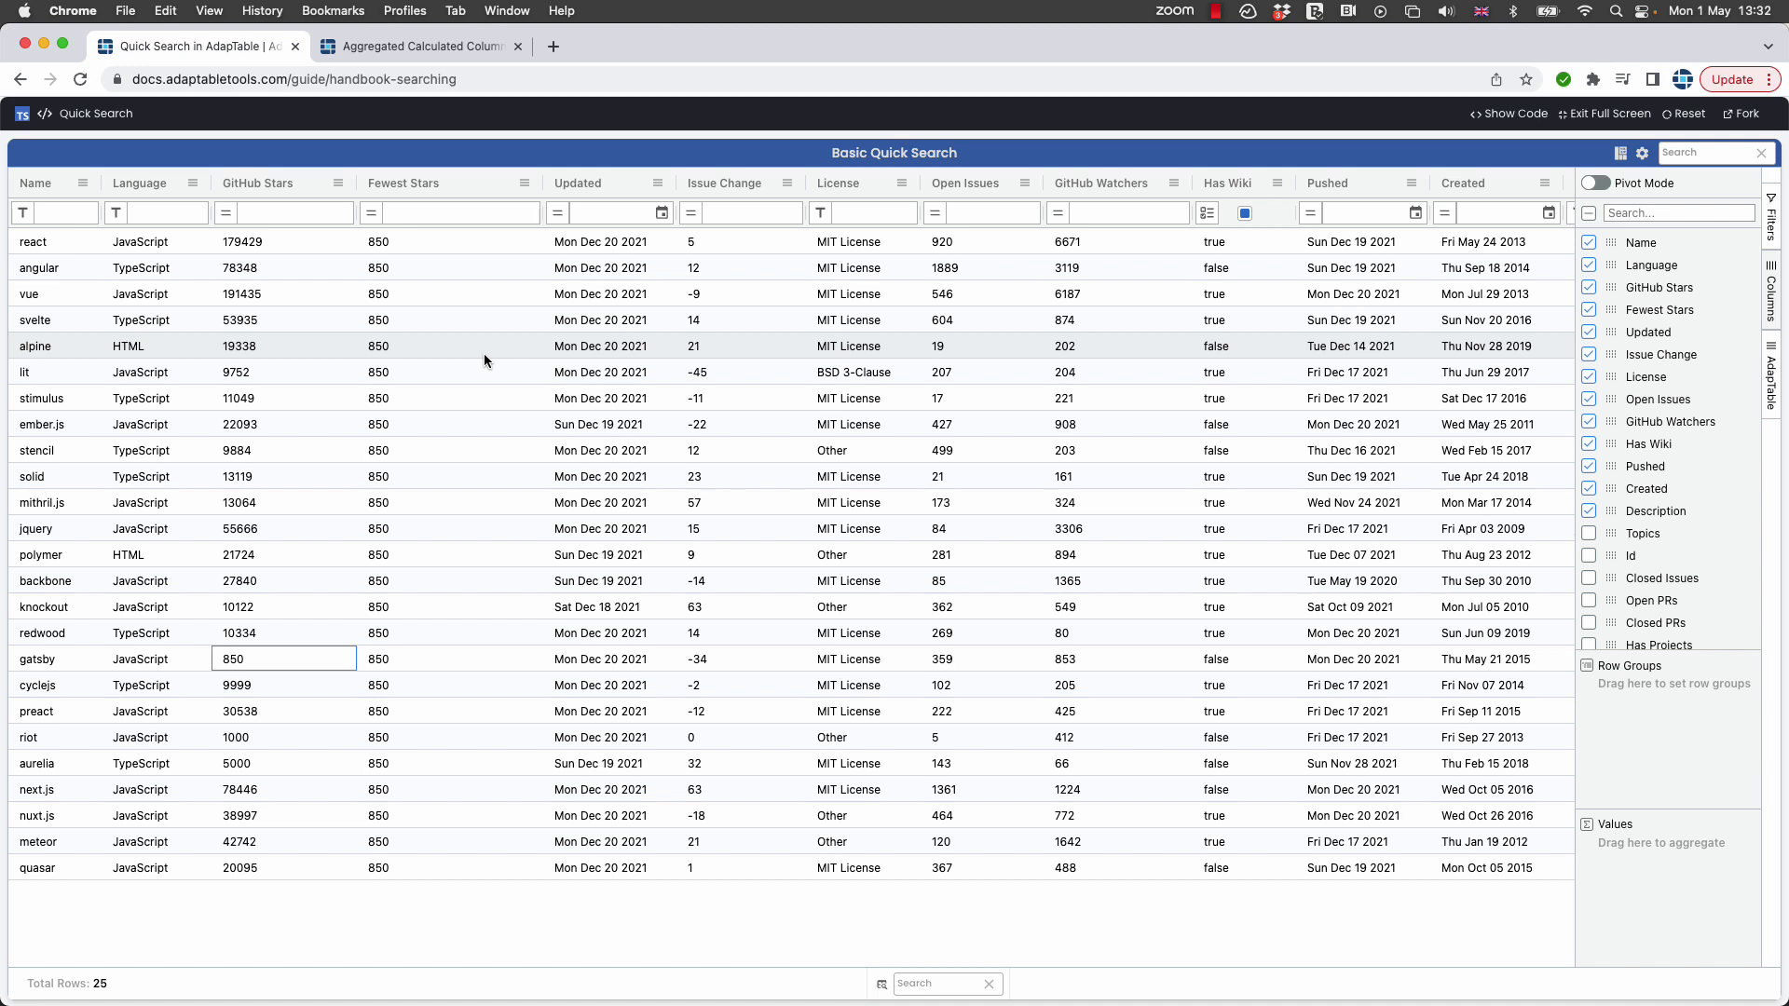
Edit the Fewest Stars expression to MIN([stargazers_count], GROUP_BY([language])) and save it.
{"action": "left_click", "coordinate": [524, 183]}
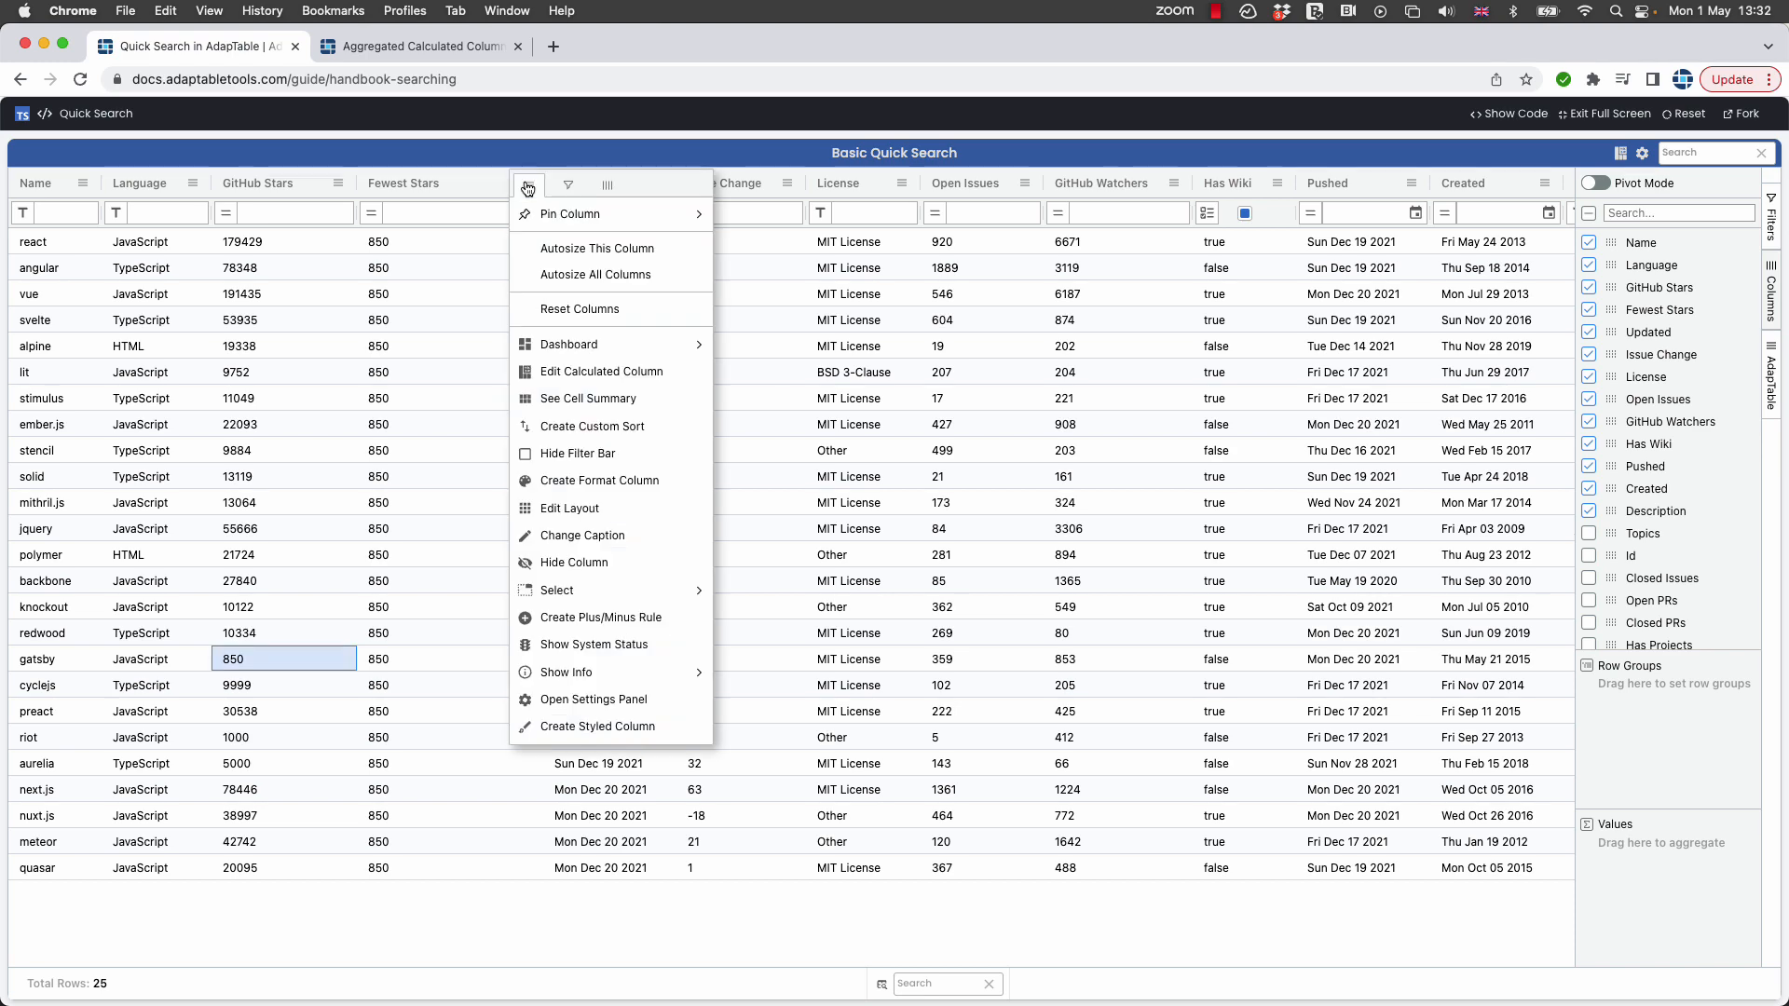
{"action": "left_click", "coordinate": [570, 373]}
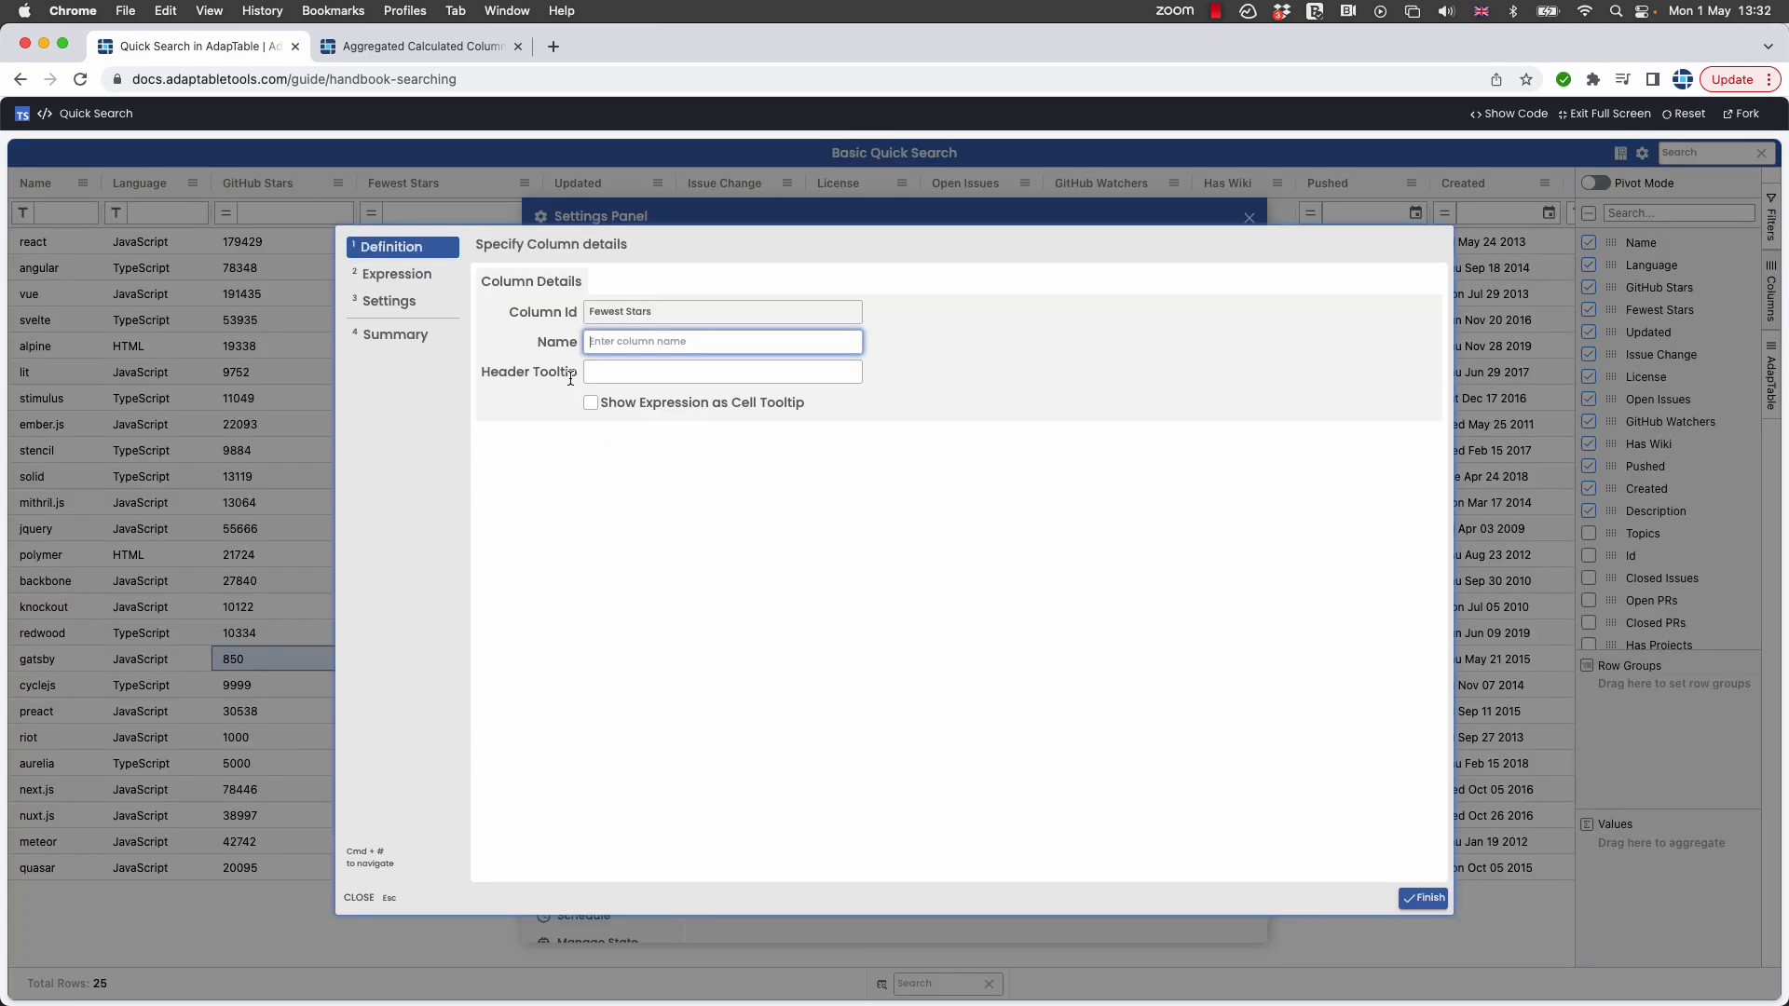
{"action": "left_click", "coordinate": [406, 278]}
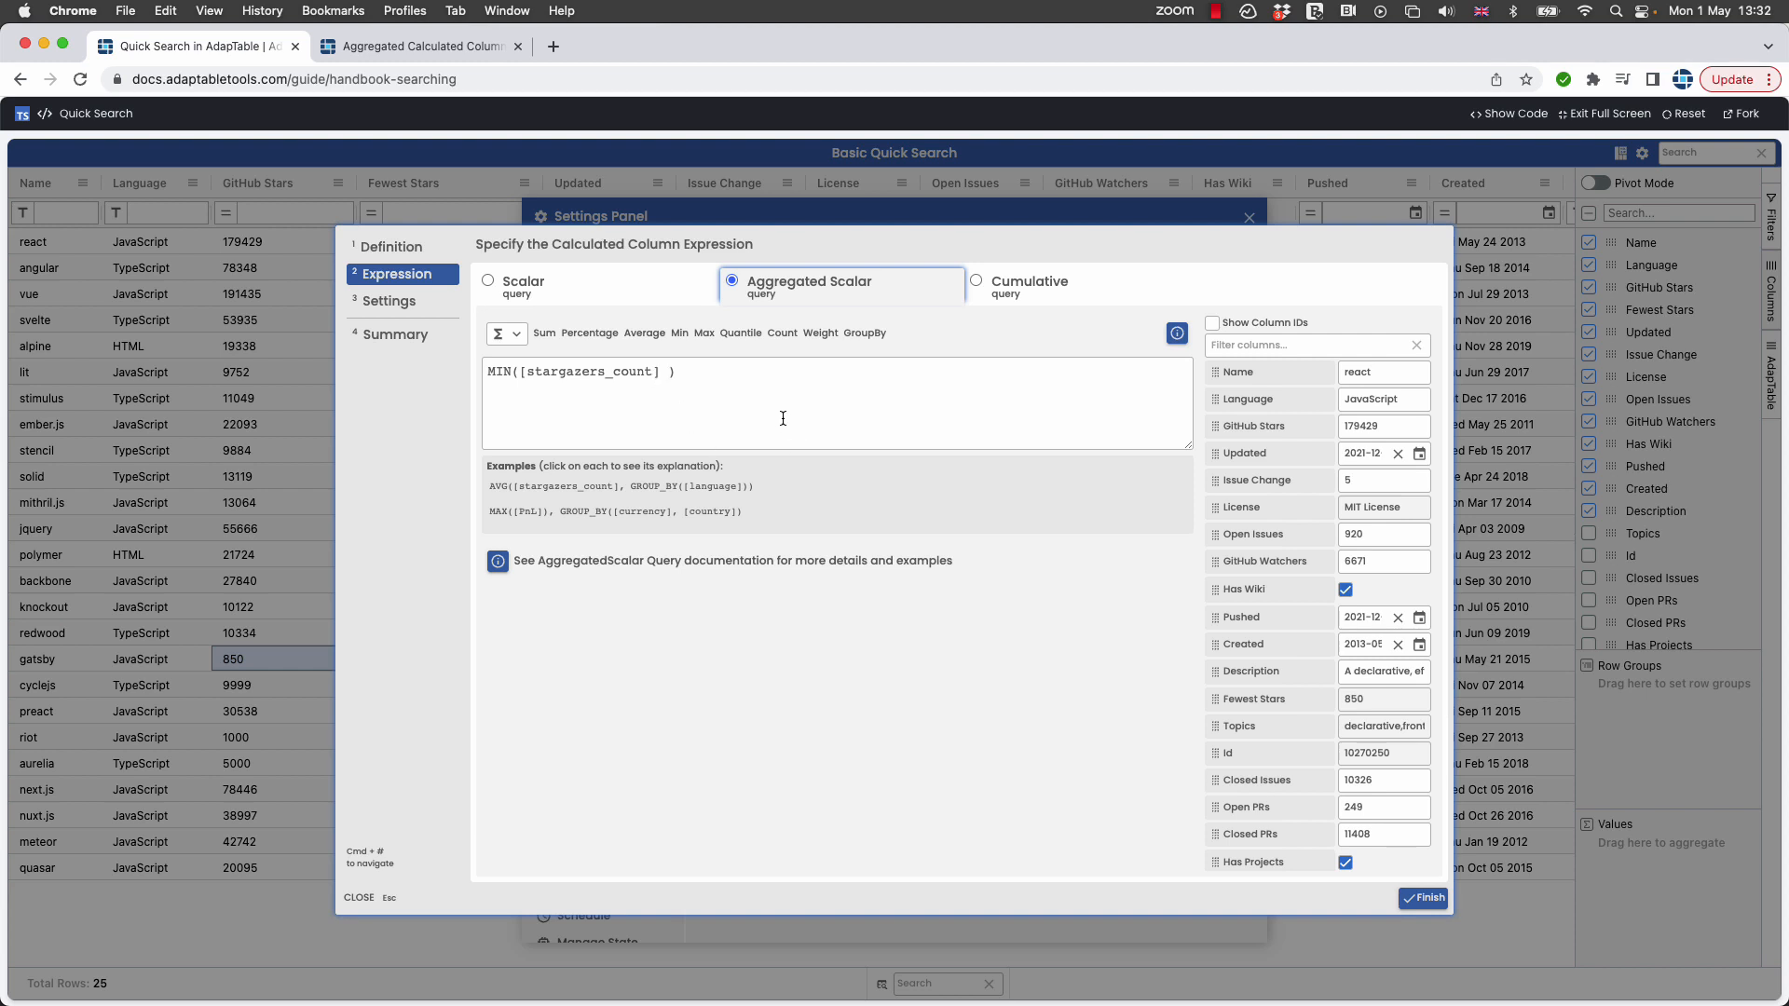
{"action": "left_click", "coordinate": [664, 375]}
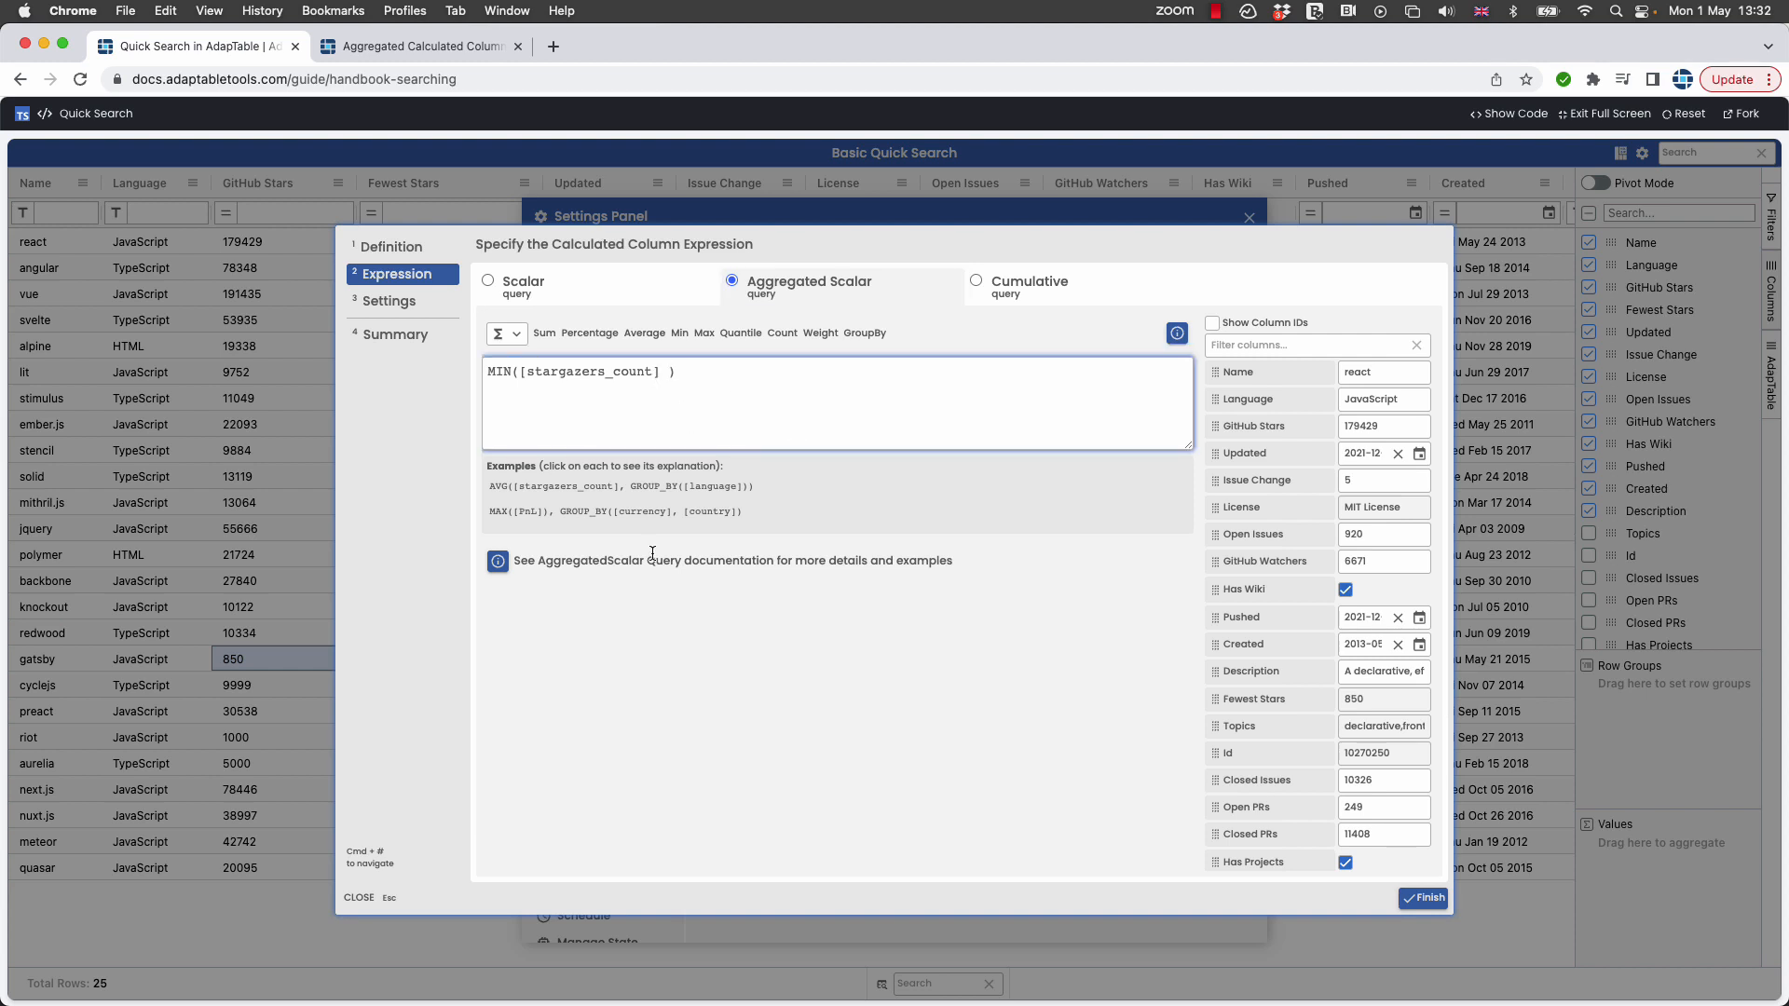
{"action": "type", "text": ","}
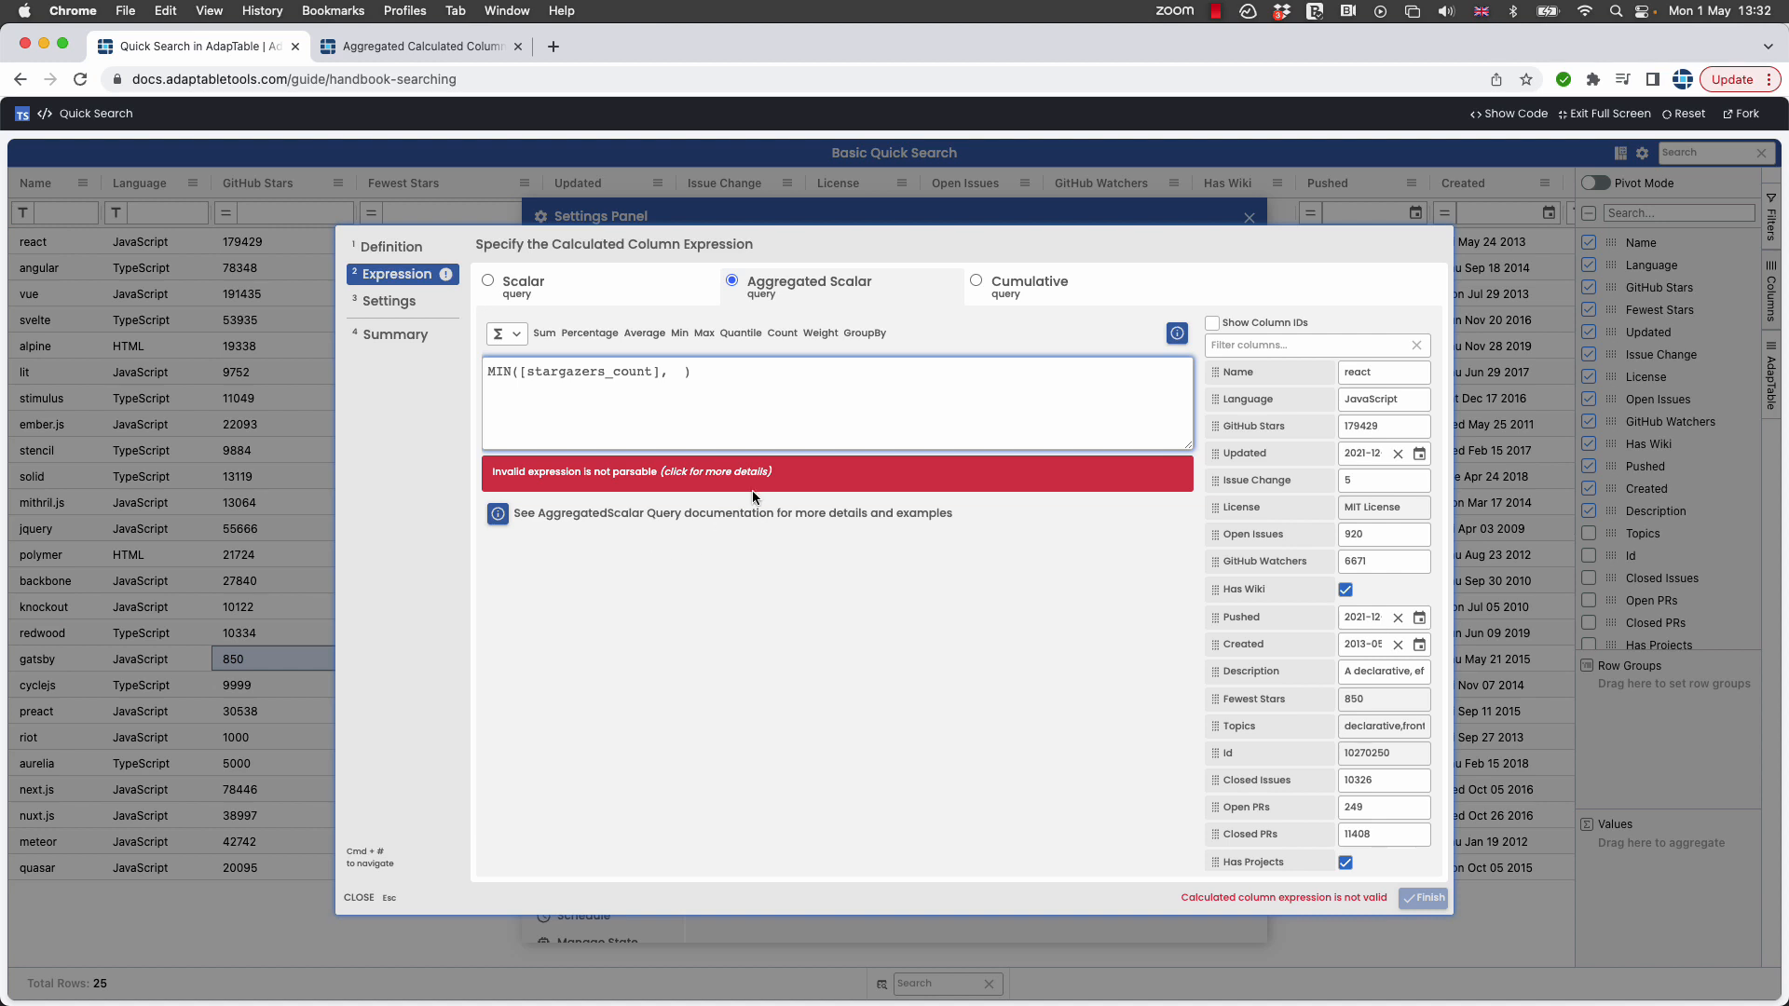
{"action": "left_click", "coordinate": [867, 334]}
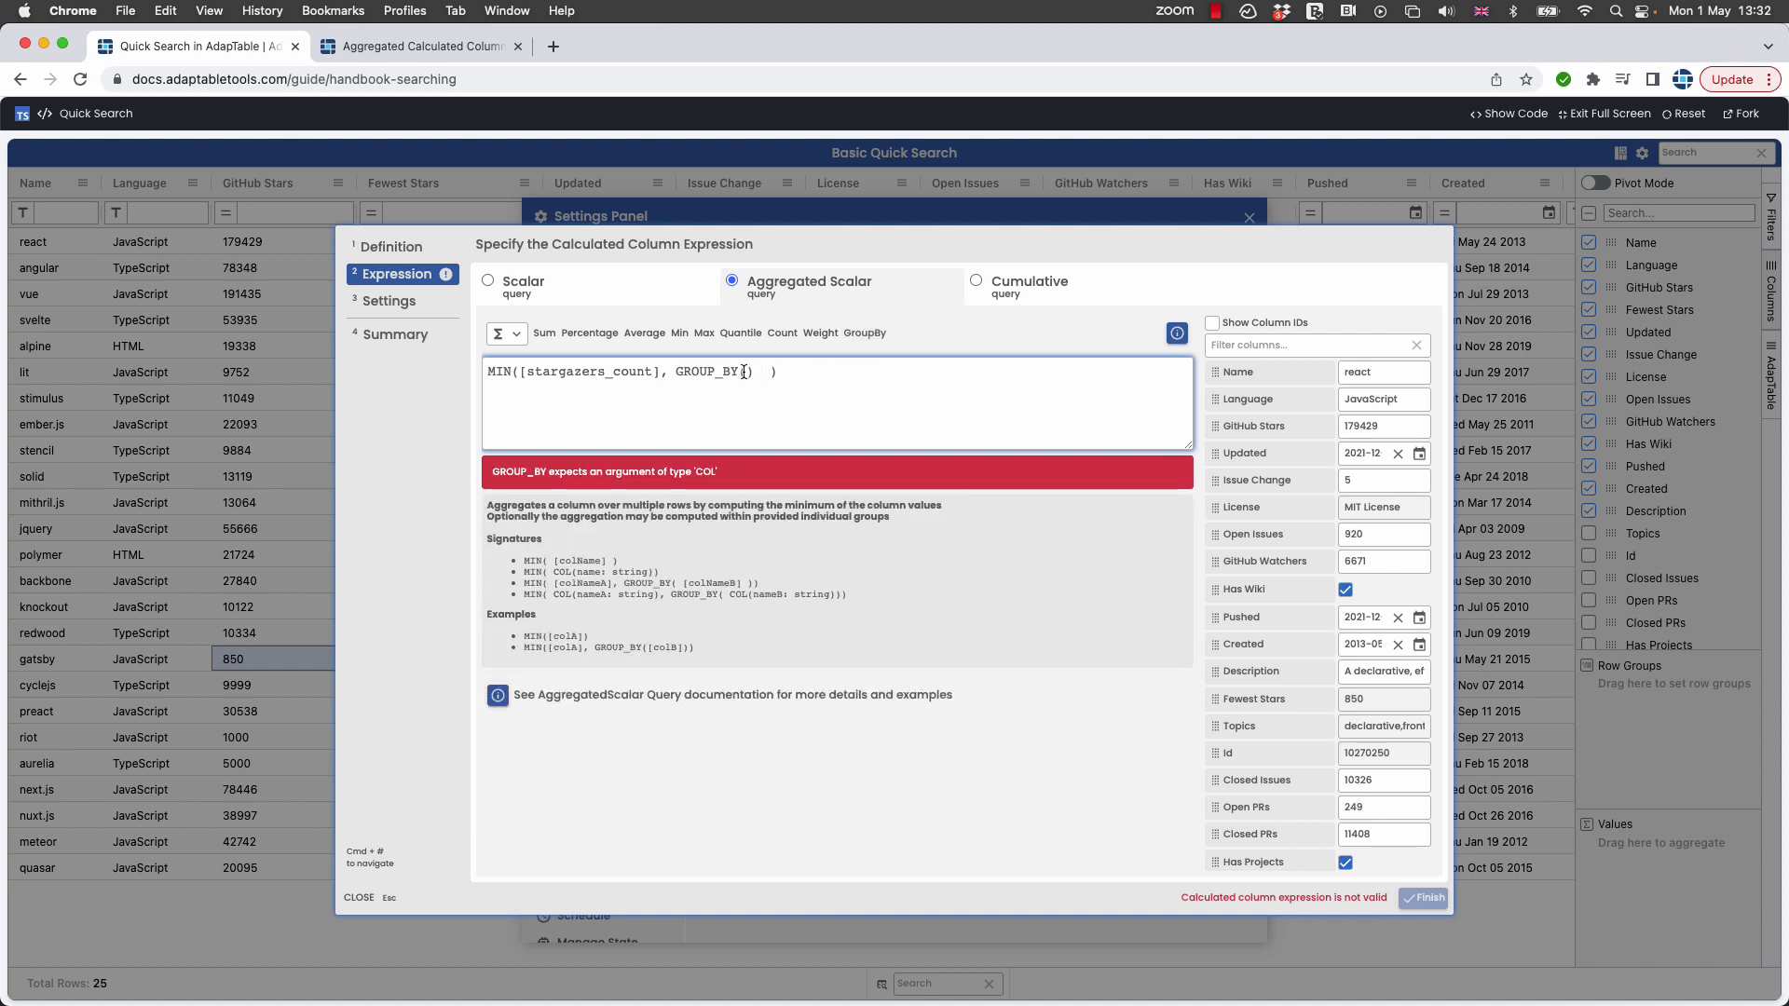
{"action": "left_click", "coordinate": [1249, 401]}
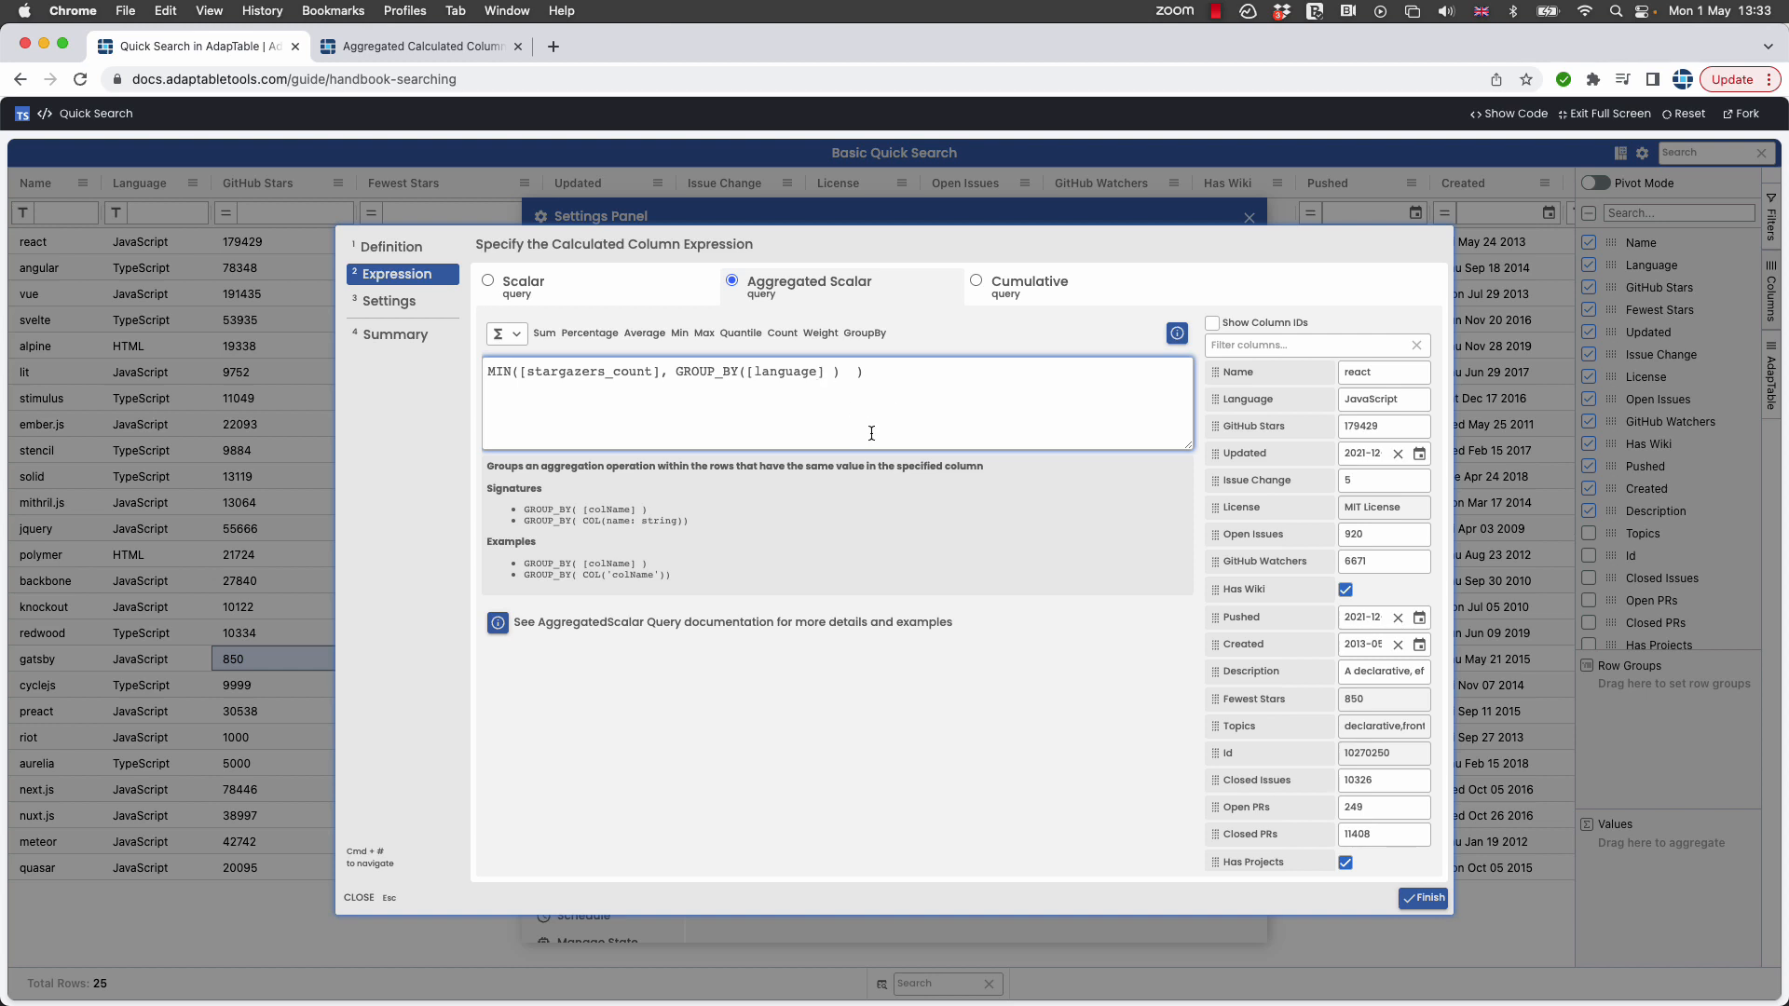
{"action": "left_click", "coordinate": [1423, 898]}
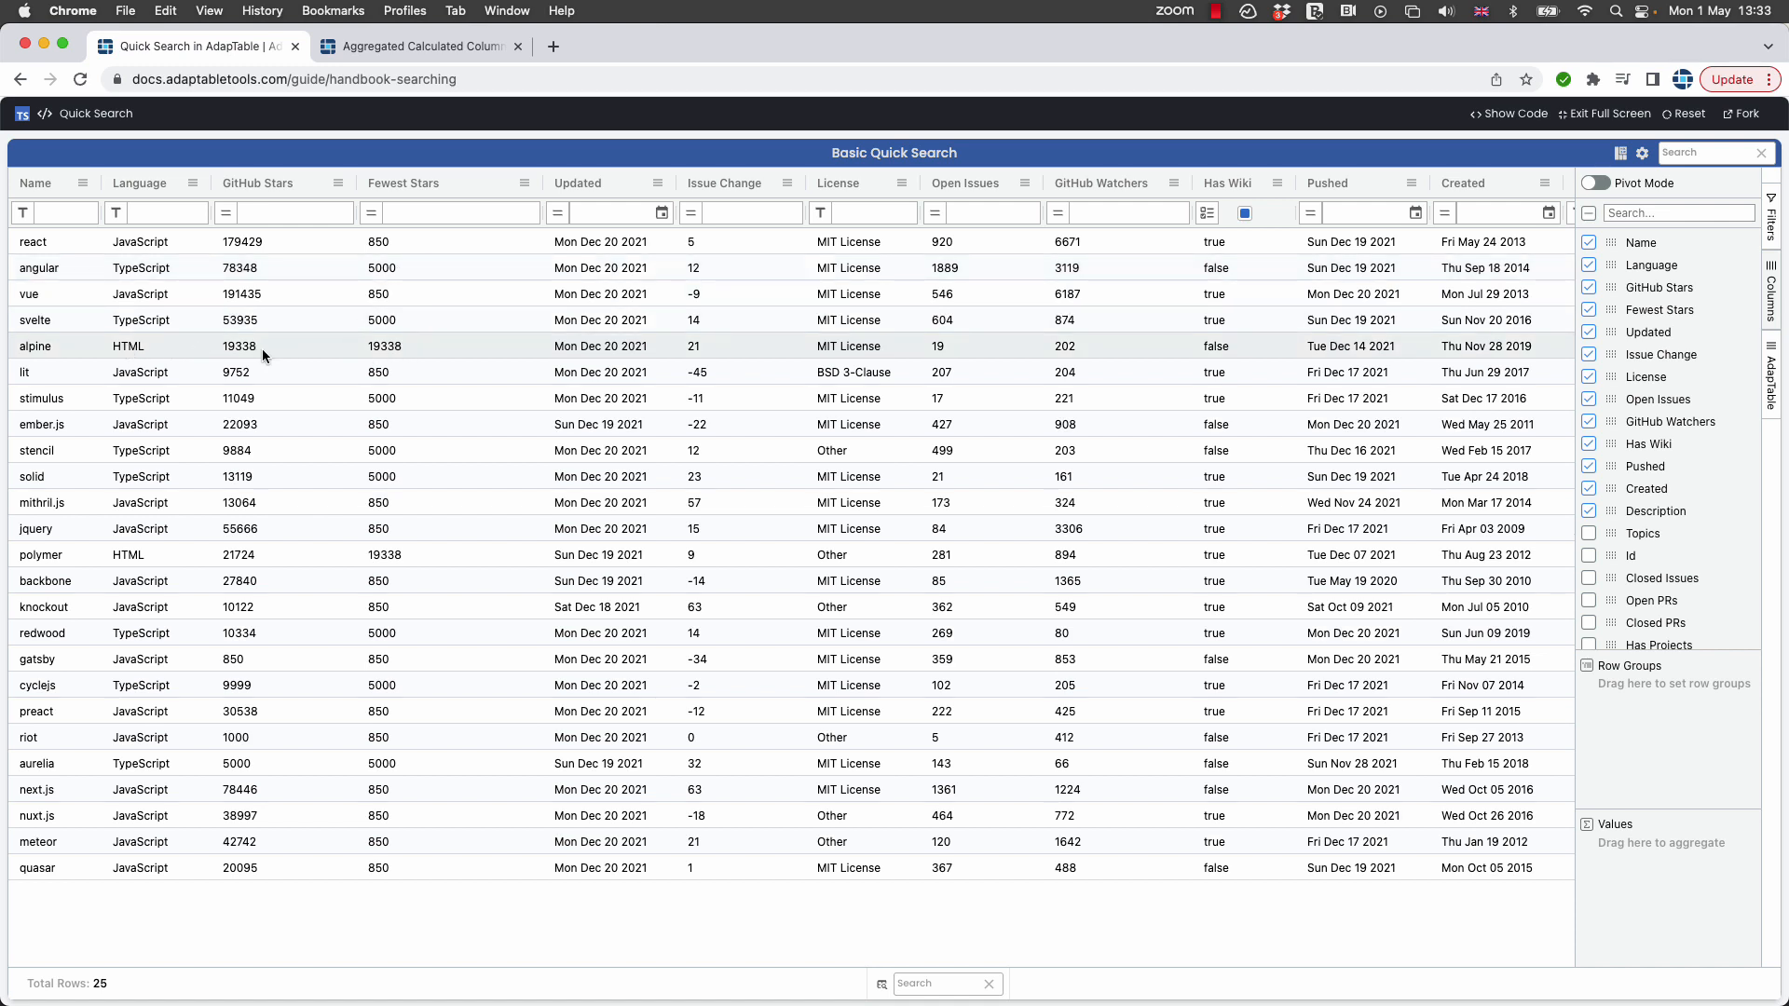
Change alpine's GitHub Stars value to 10000.
{"action": "left_click", "coordinate": [238, 347]}
{"action": "double_click", "coordinate": [237, 349]}
{"action": "double_click", "coordinate": [237, 346]}
{"action": "type", "text": "10000"}
{"action": "left_click", "coordinate": [247, 399]}
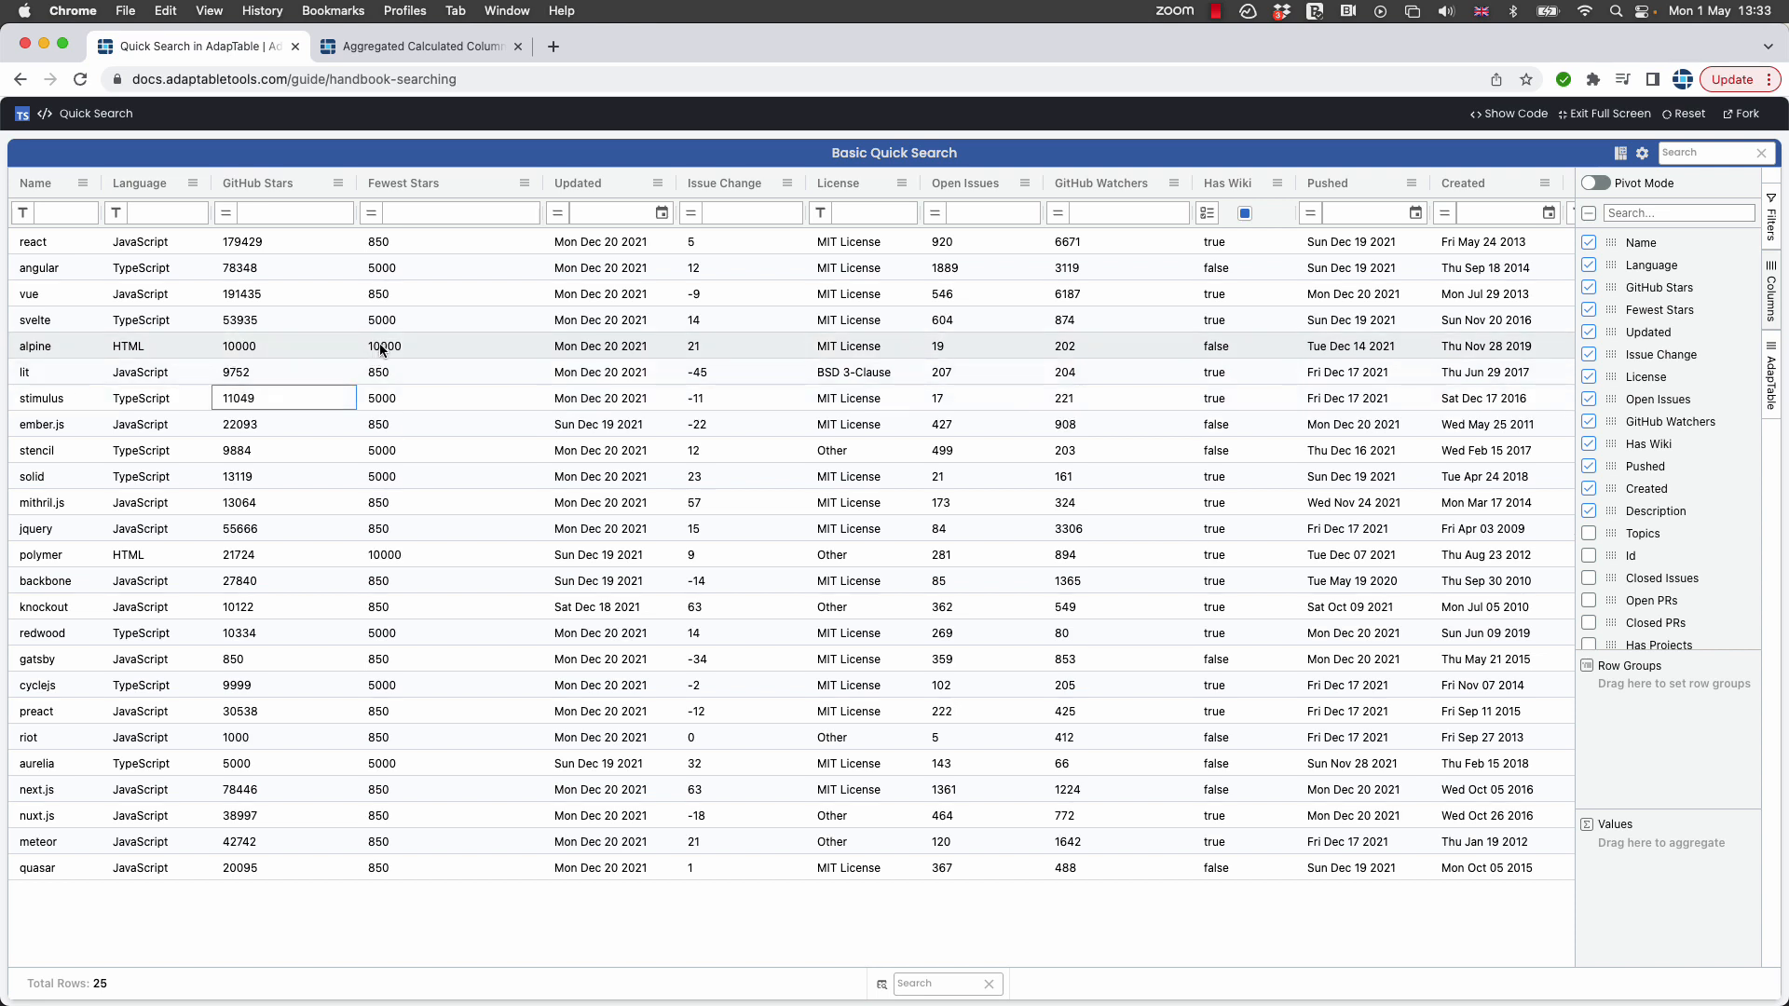